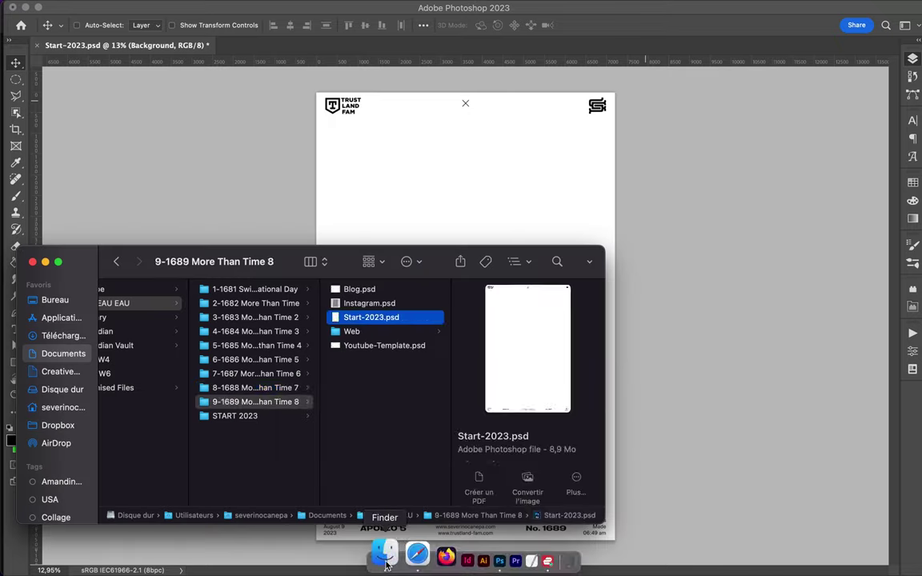
- Copy the It, Takes, More and Than text from the #7 poster and renumber it #8
double_click(358, 426)
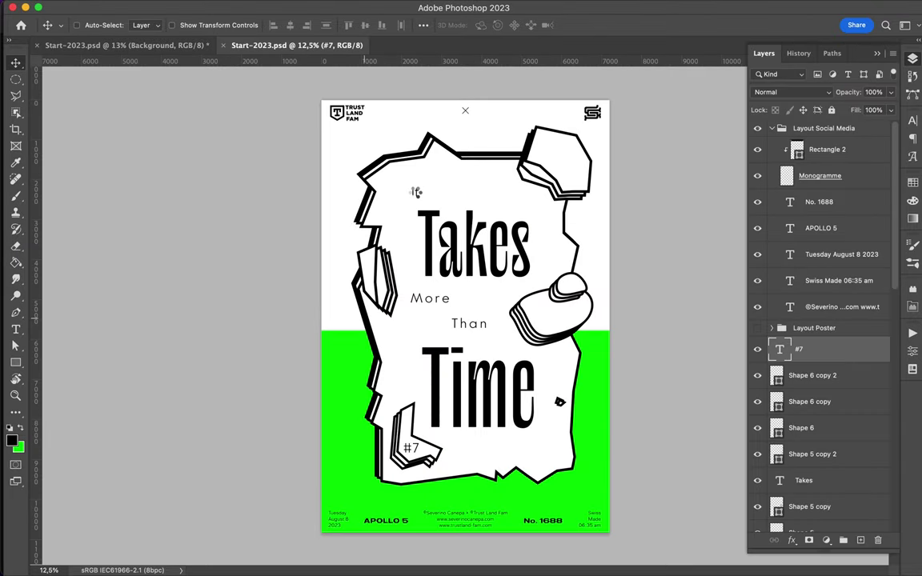
left_click_drag(376, 177, 418, 337)
mouse_move(402, 441)
left_mouse_down()
mouse_move(418, 440)
mouse_move(452, 320)
left_mouse_up()
double_click(395, 433)
key("Escape")
- Move the words It and Takes up and to the left
key("v")
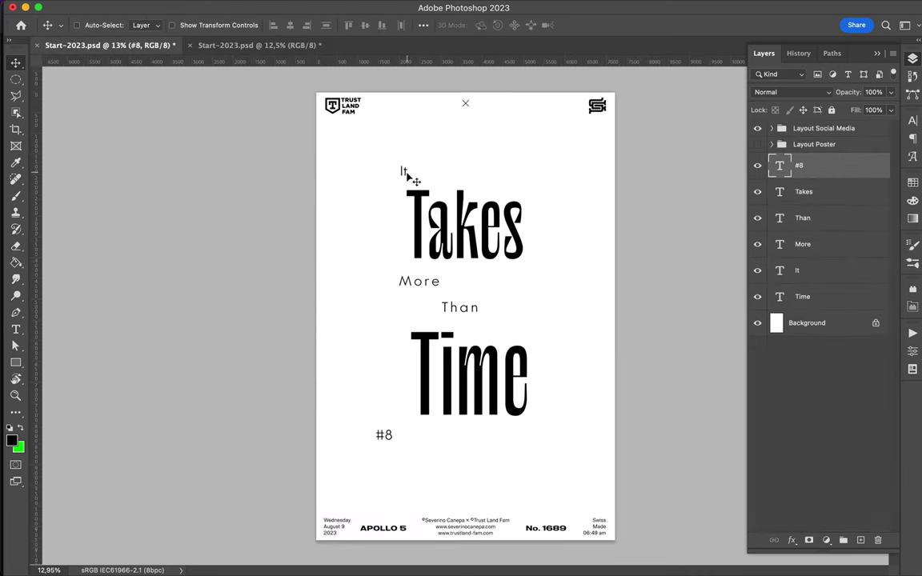
left_click_drag(406, 170, 397, 152)
left_click(470, 240)
left_click_drag(470, 241, 426, 224)
- Draw a jagged white shape with a 65 px black stroke around Takes
left_click(806, 323)
left_click(15, 312)
left_click(145, 25)
left_click(190, 25)
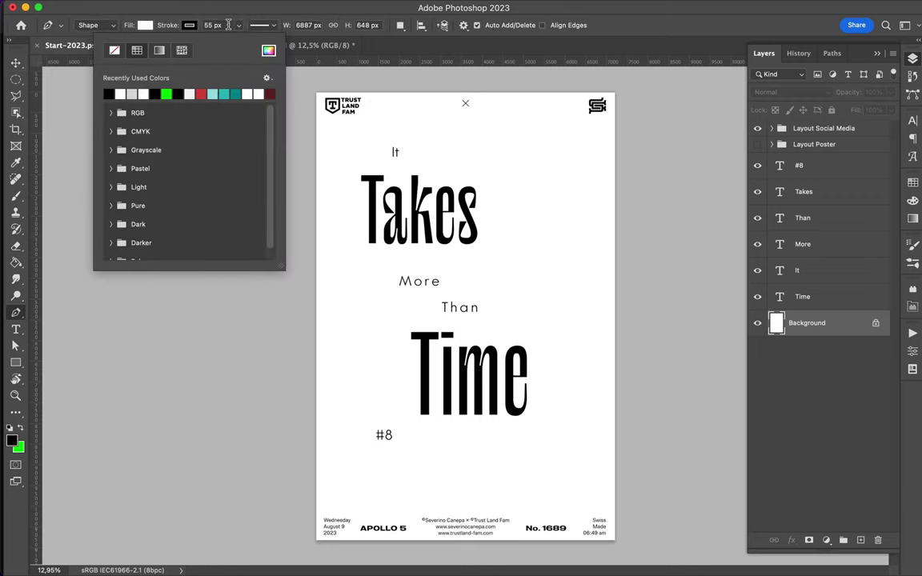
left_click(346, 164)
left_click(347, 181)
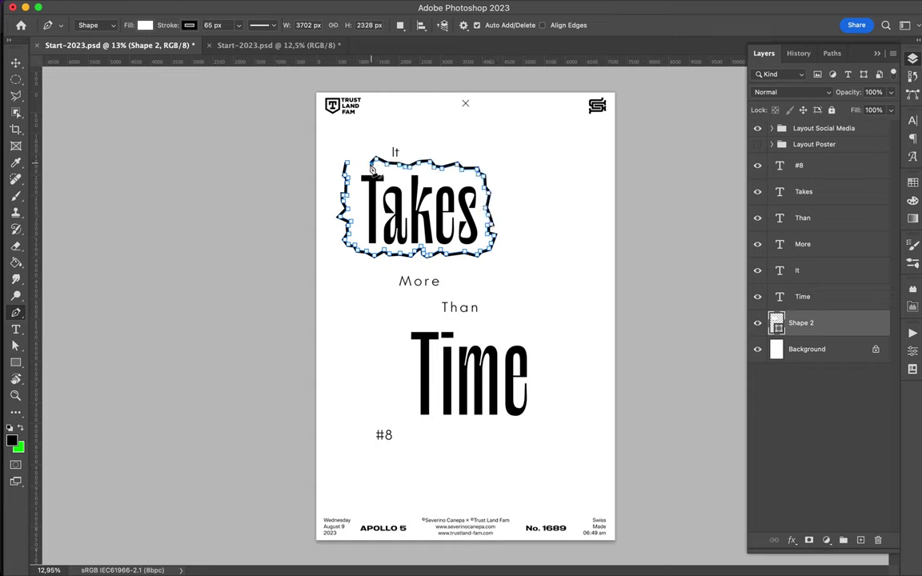
left_click(260, 25)
left_click(195, 164)
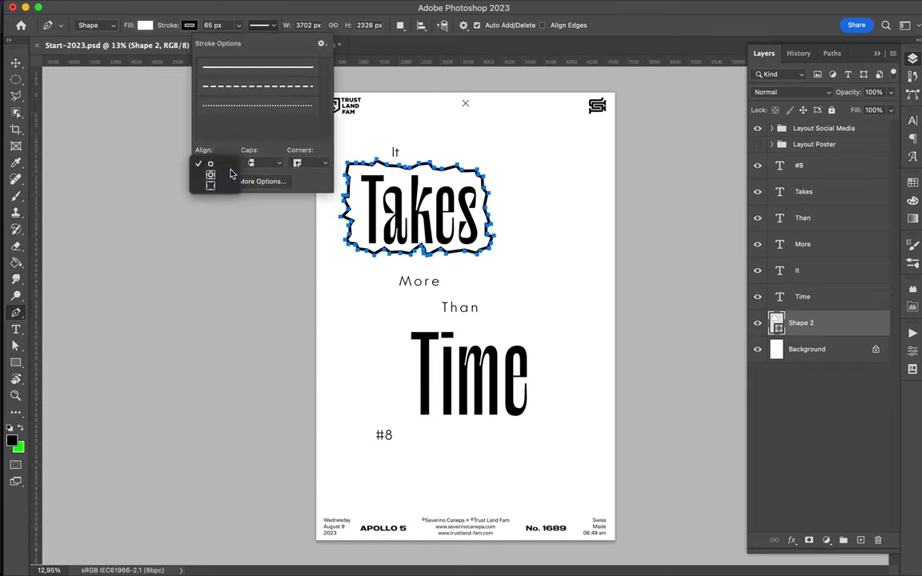
left_click(352, 136)
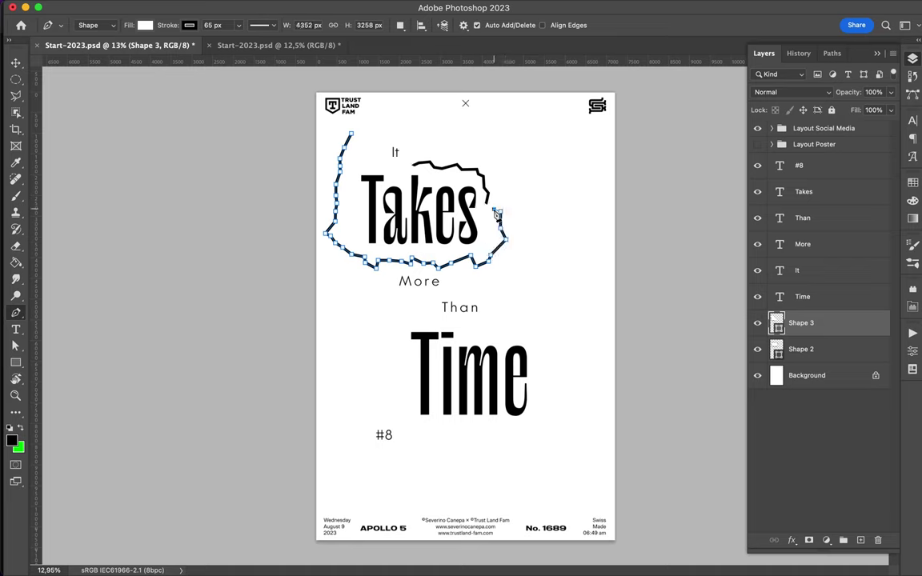
- Close the larger jagged outline around It and Takes, send it behind, and adjust its anchors
left_click(352, 135)
key("ctrl+bracketleft")
key("a")
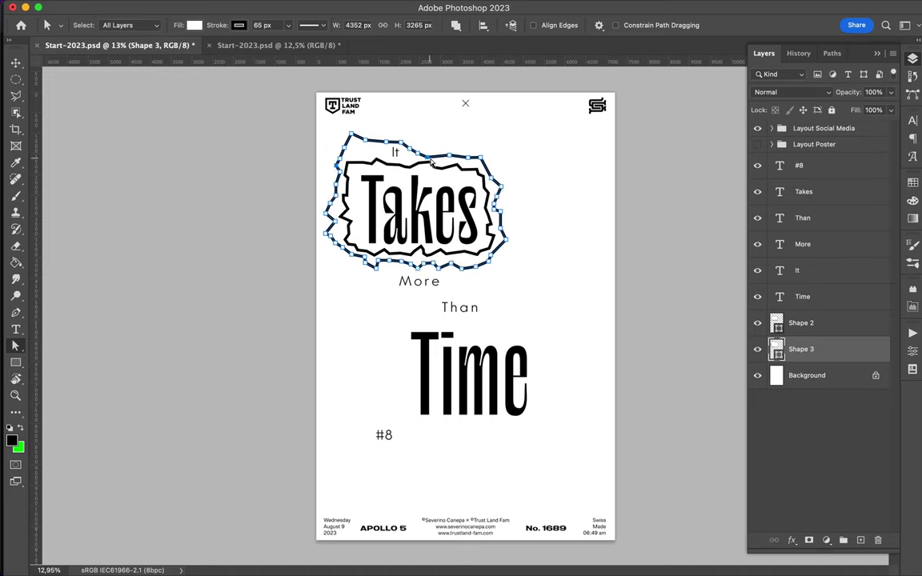
left_click(525, 203)
key("v")
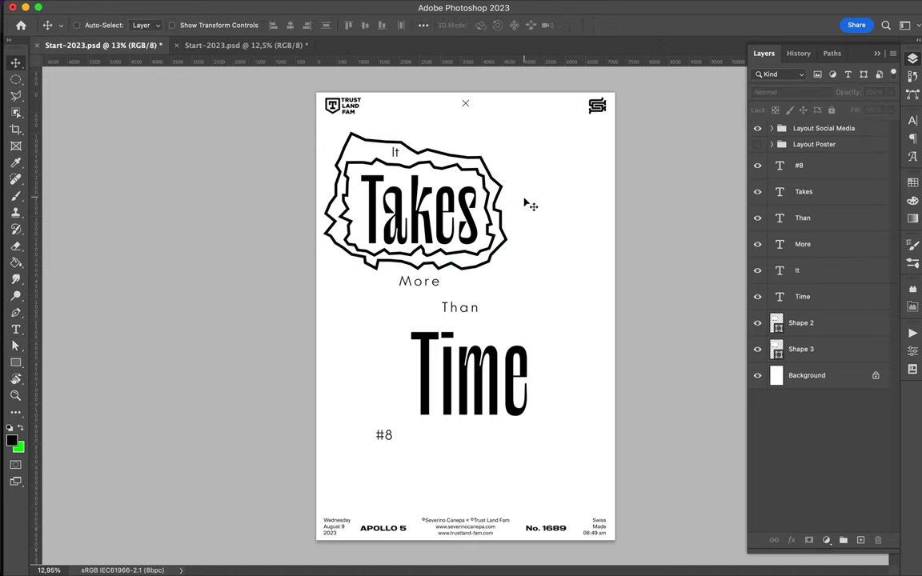
key("p")
left_click_drag(380, 332, 386, 328)
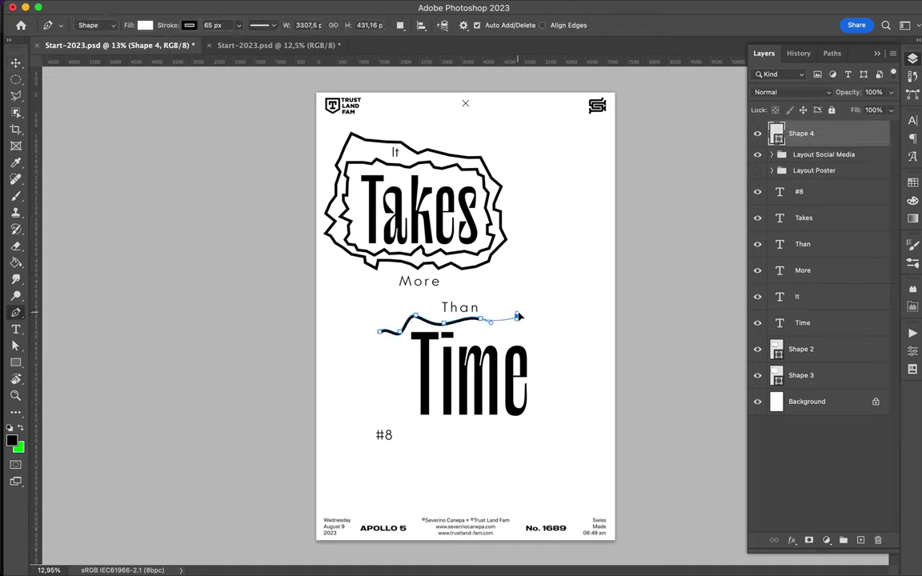
- Complete the curvy Shape 4 blob around Time and move it below the text layers
mouse_move(546, 414)
left_mouse_down()
mouse_move(548, 422)
mouse_move(515, 434)
left_mouse_up()
mouse_move(422, 427)
left_mouse_down()
mouse_move(410, 429)
mouse_move(397, 406)
left_mouse_up()
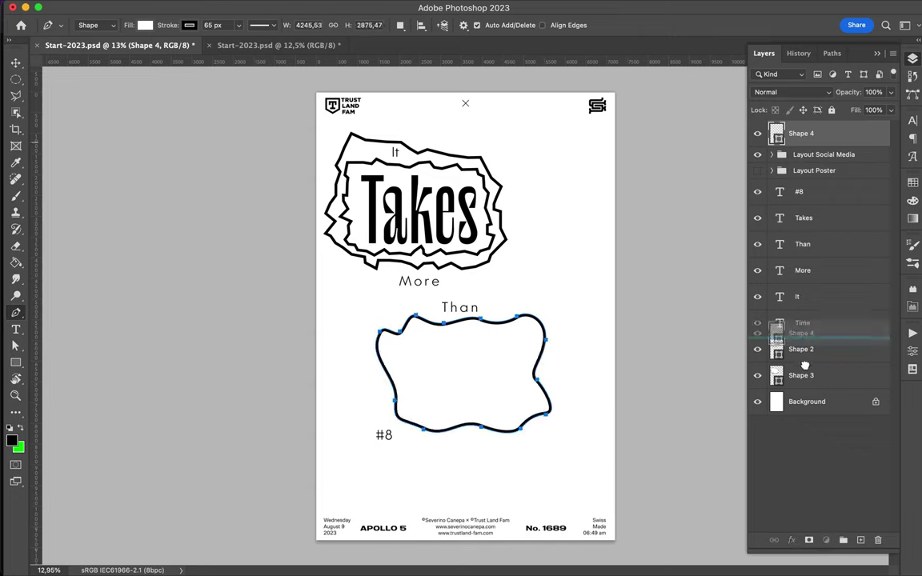
left_click_drag(802, 133, 800, 388)
scroll(357, 328, "up", 2)
mouse_move(356, 351)
left_mouse_down()
mouse_move(372, 390)
mouse_move(383, 382)
left_mouse_up()
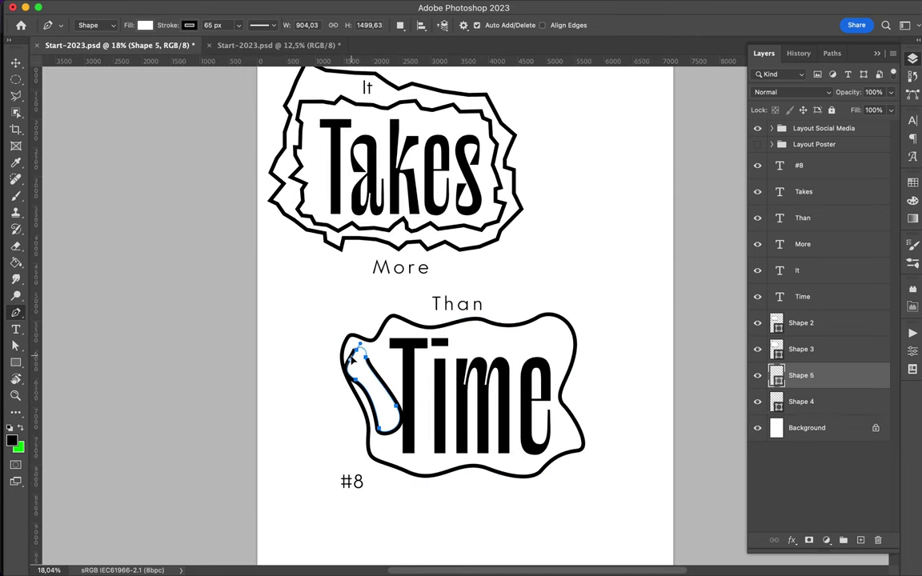
- Draw Shape 5 at the left edge and Shape 6 along the top inside the Time bubble, then reshape Shape 5
left_click(357, 350)
left_click(461, 340)
left_click_drag(478, 328, 490, 335)
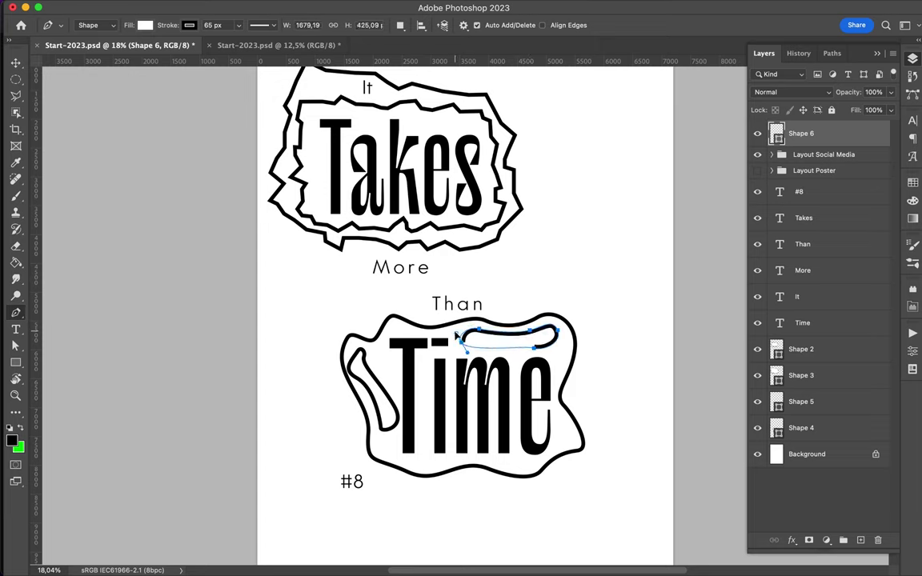
key("a")
left_click(353, 377)
left_click_drag(365, 383, 377, 358)
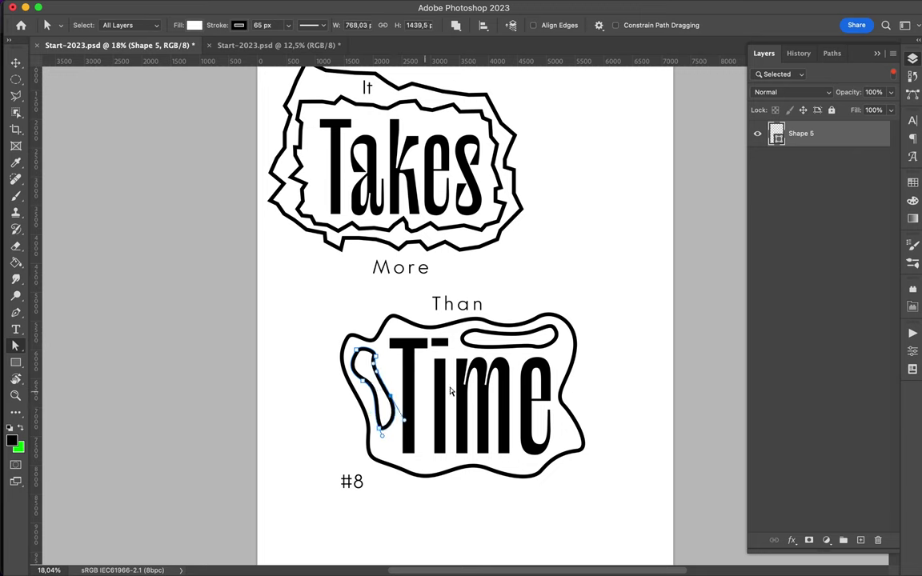
left_click(588, 367)
scroll(582, 392, "up", 3)
- Pen-draw the larger curvy Shape 7 outline around the Time bubble and Than
key("p")
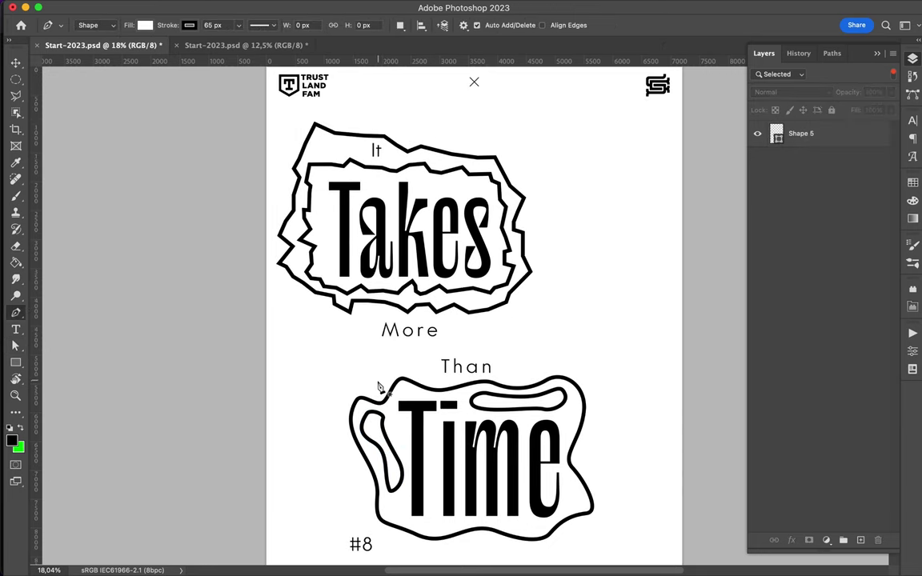
left_click(376, 381)
left_click(402, 366)
left_click(498, 346)
left_click_drag(568, 370, 593, 381)
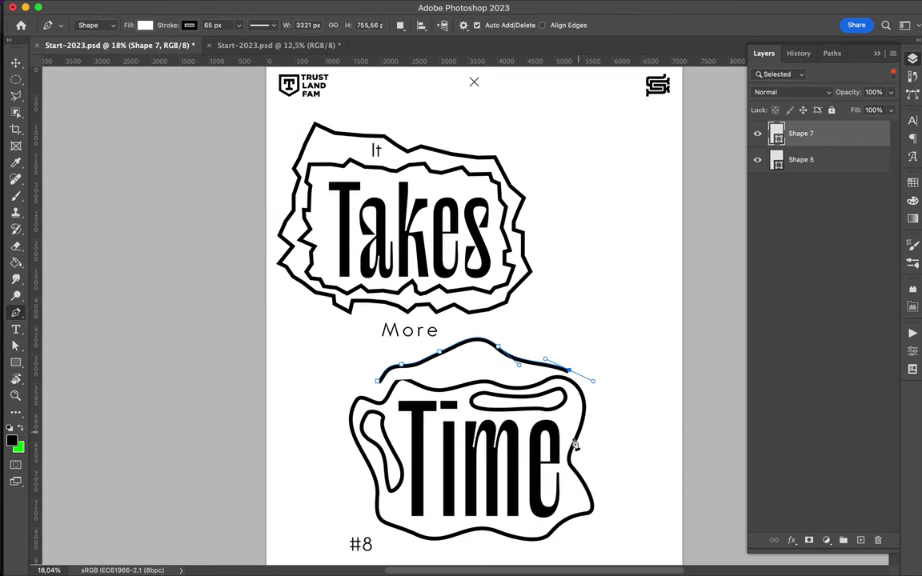
left_click_drag(497, 458, 360, 435)
left_click(376, 376)
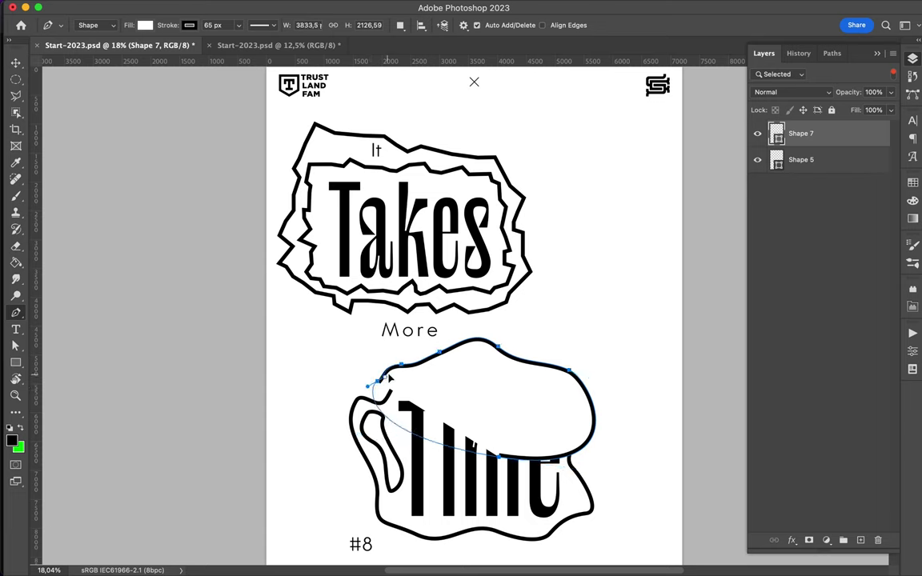
- Move Shape 7 down to just above Background and restack the top blob above the Time bubble
left_click(894, 73)
mouse_move(801, 159)
left_mouse_down()
mouse_move(833, 399)
mouse_move(817, 467)
left_mouse_up()
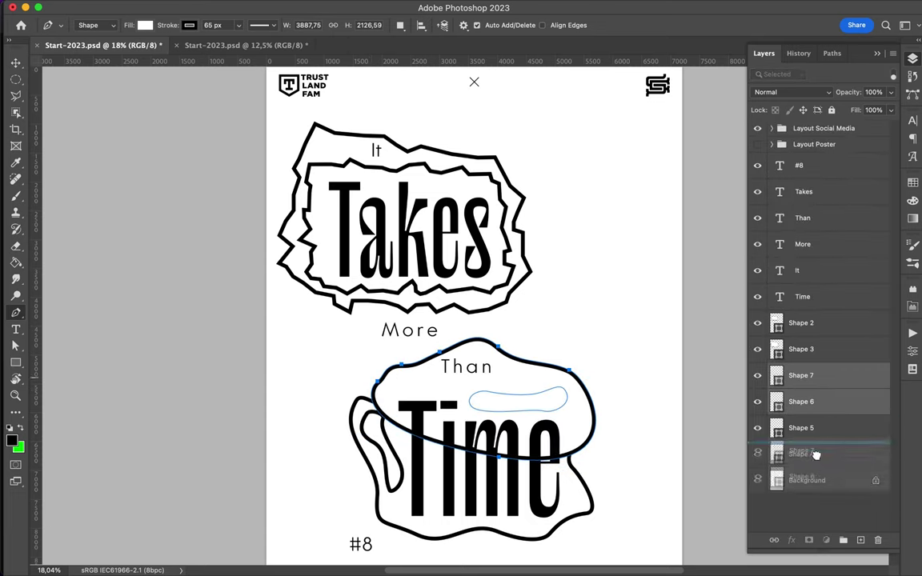
left_click_drag(758, 462, 829, 389)
key("v")
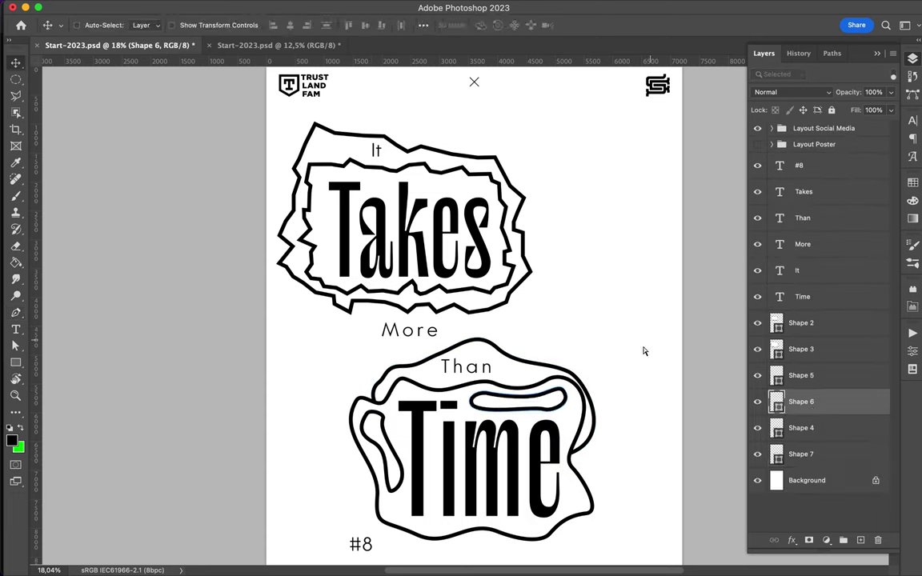
key("a")
left_click(582, 385)
left_click(588, 361)
scroll(593, 366, "down", 2)
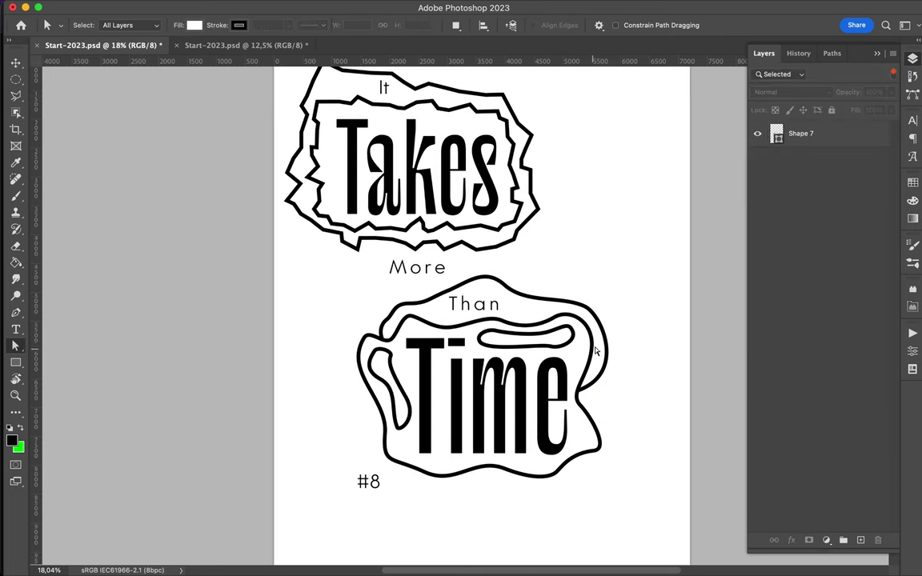
key("v")
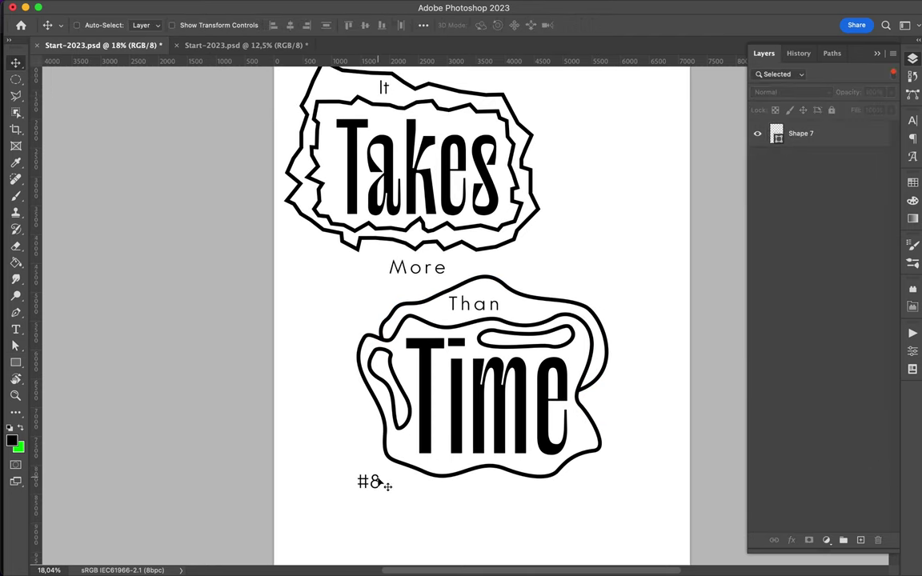
- Draw a small rounded Shape 8 bubble around #8 and place it beneath the #8 text
key("p")
left_click(383, 445)
left_click_drag(365, 504, 394, 496)
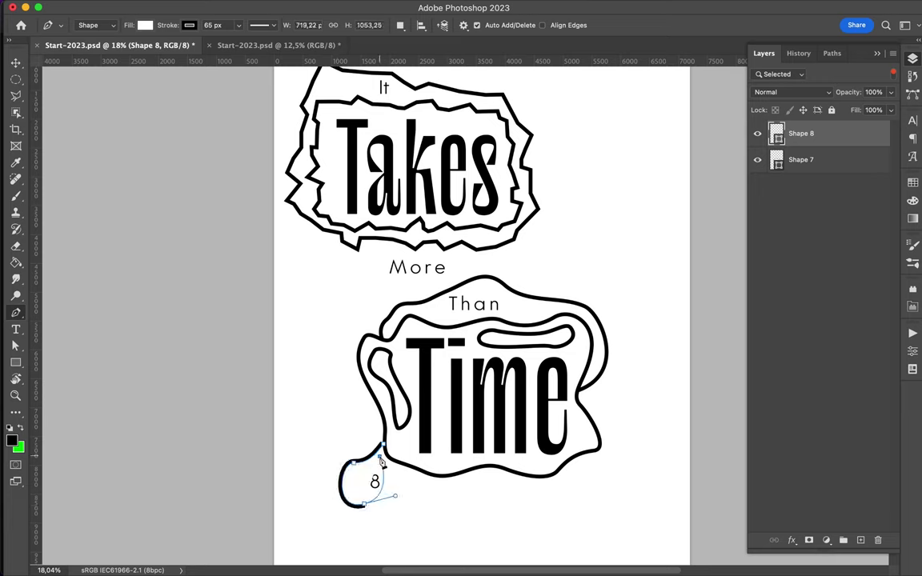
left_click(893, 74)
left_click_drag(813, 96, 836, 473)
left_click(893, 74)
key("a")
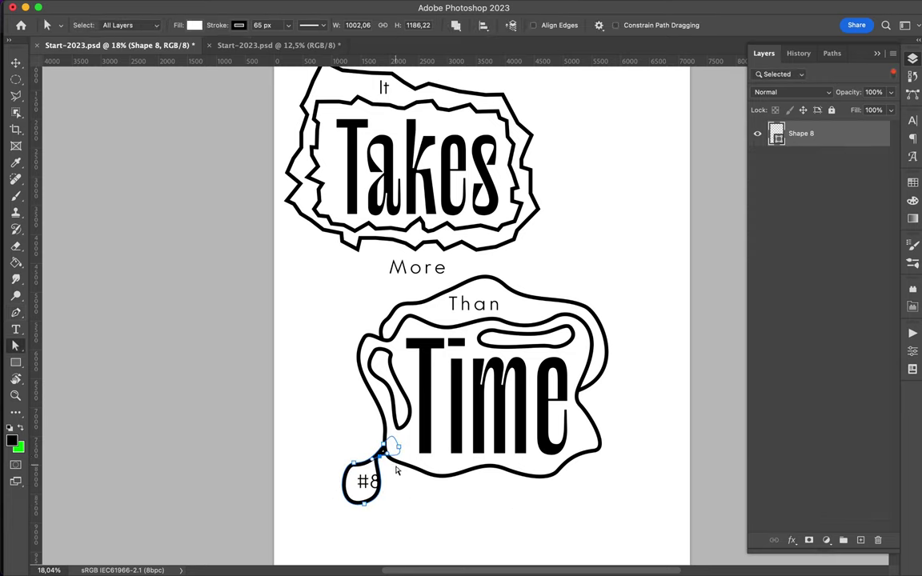
- Nudge the #8 bubble slightly to the right
key("v")
left_click_drag(390, 470, 380, 498)
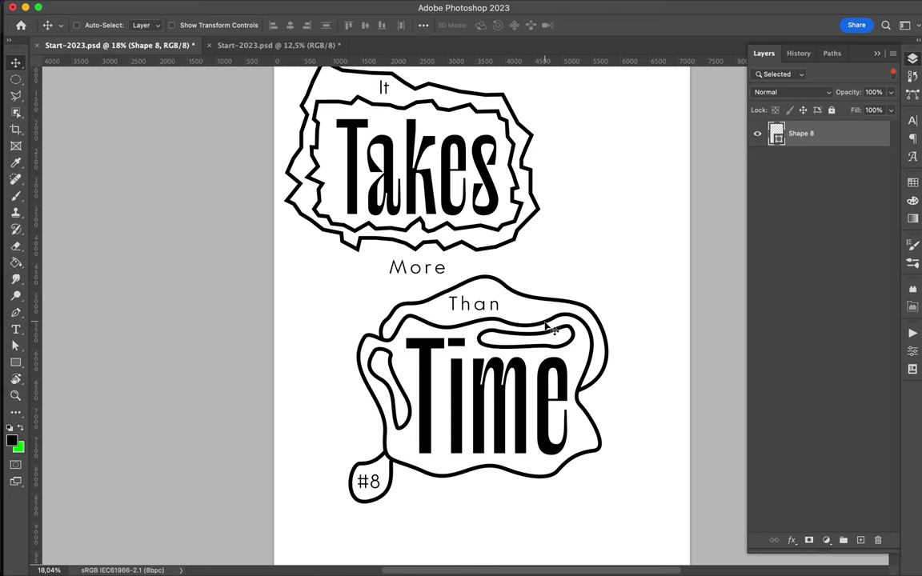
scroll(547, 327, "up", 2)
scroll(483, 296, "down", 1)
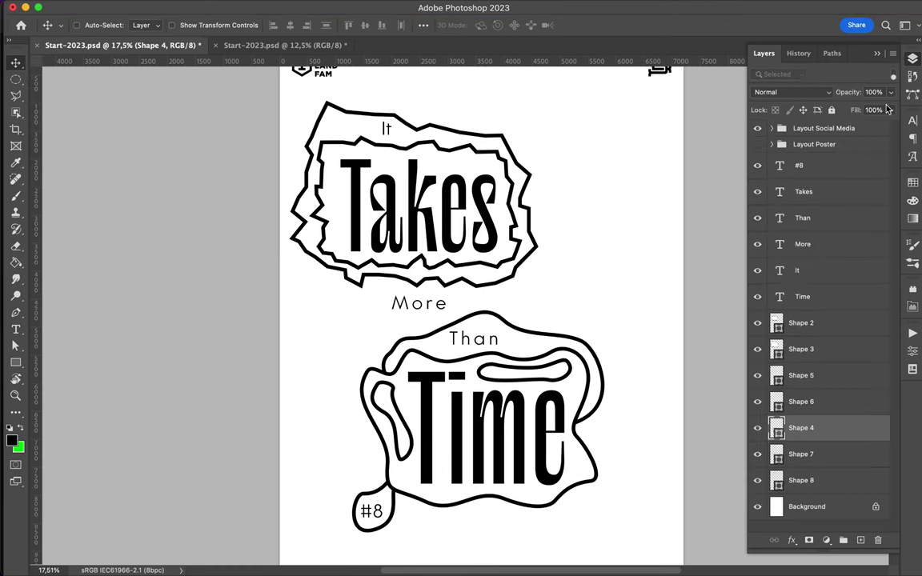
- Alt-drag offset copies of Shape 4, Shape 5 and Shape 6, then nudge Than up-right
left_click_drag(573, 420, 559, 427)
mouse_move(408, 434)
left_mouse_down()
mouse_move(412, 412)
mouse_move(398, 426)
left_mouse_up()
left_click_drag(397, 426, 394, 439)
left_click(561, 373, "super")
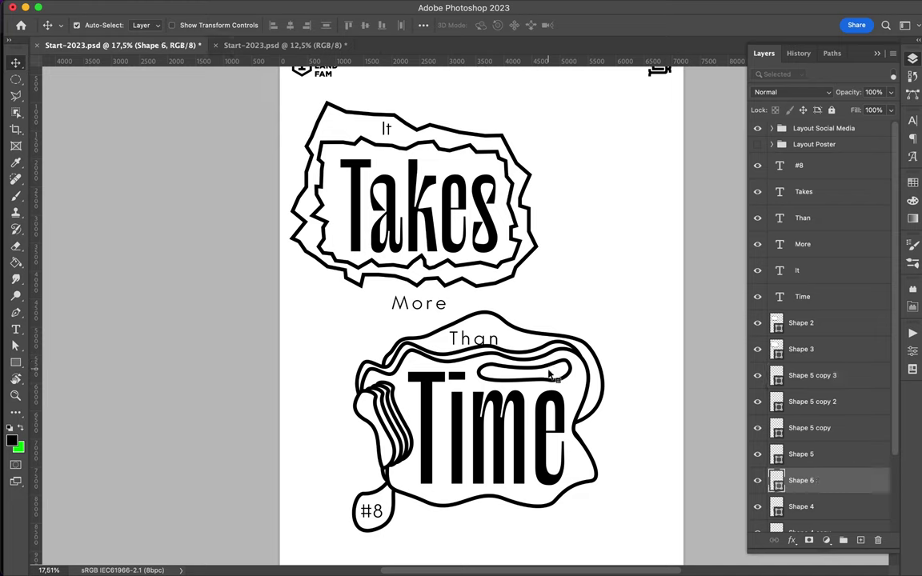
left_click_drag(560, 373, 564, 383)
left_click_drag(477, 343, 484, 338)
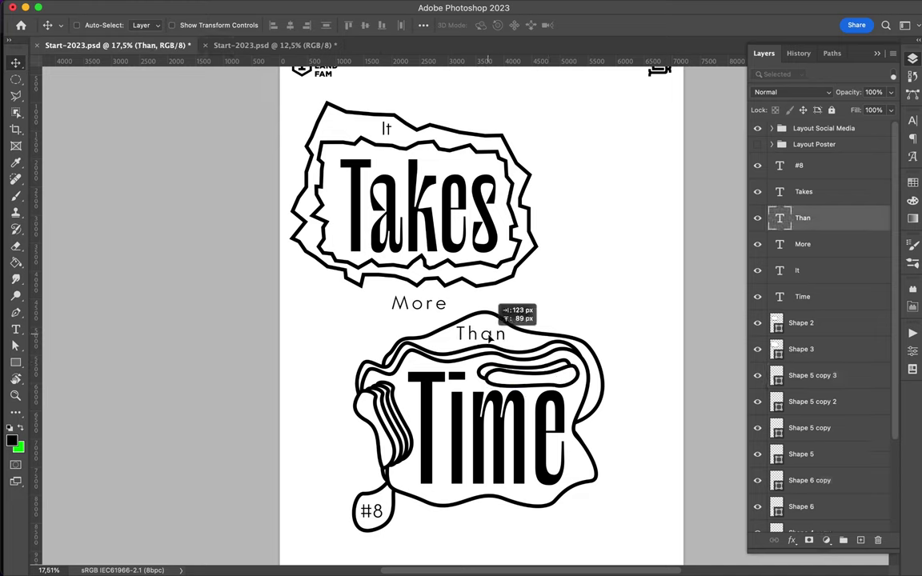
- Draw a black-filled curvy drip shape hanging under the Time bubble
key("p")
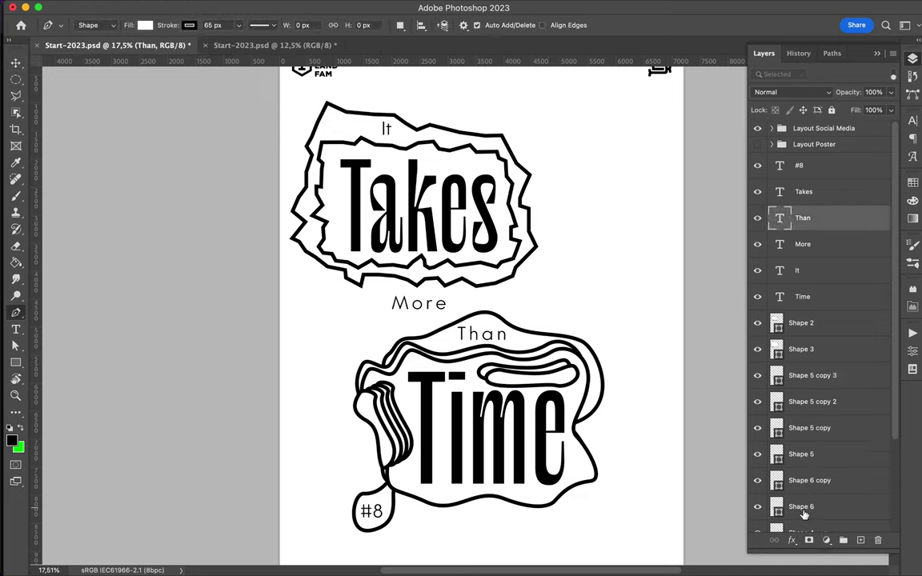
scroll(804, 515, "down", 3)
left_click(801, 466)
left_click(402, 492)
left_click_drag(410, 517, 426, 521)
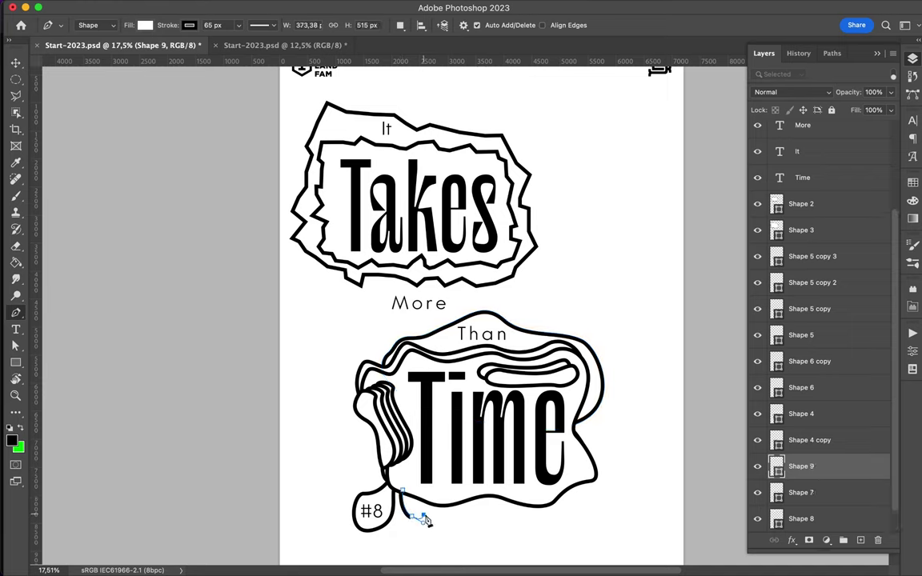
left_click_drag(481, 508, 550, 527)
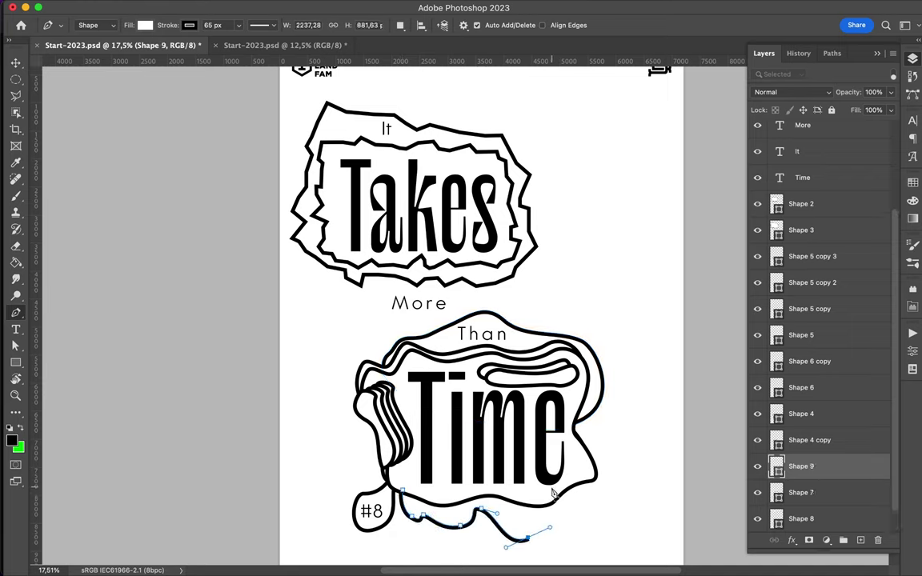
left_click(405, 494)
left_click(145, 25)
left_click(96, 93)
key("Return")
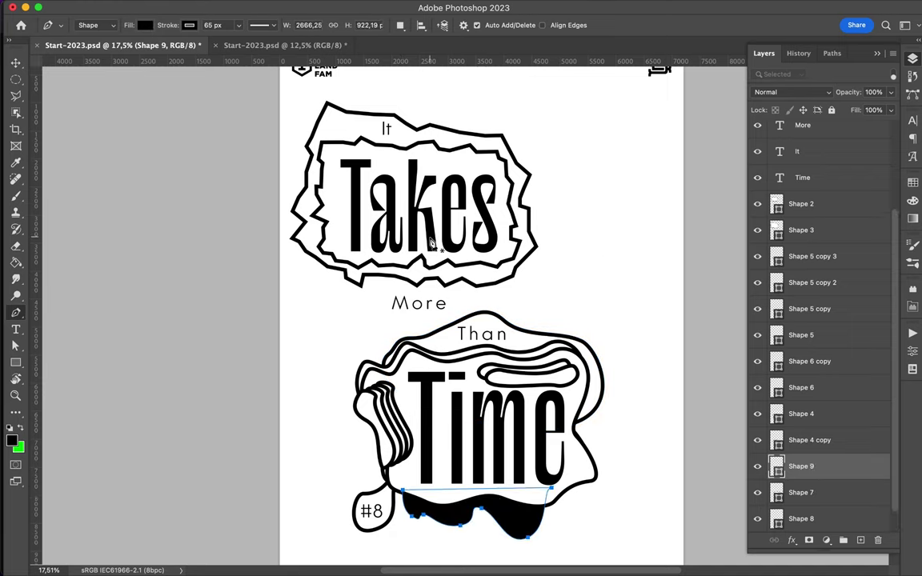
- Add a second small black drip on the right of the Time bubble
scroll(545, 302, "down", 3)
left_click_drag(568, 394, 594, 383)
left_click(604, 399)
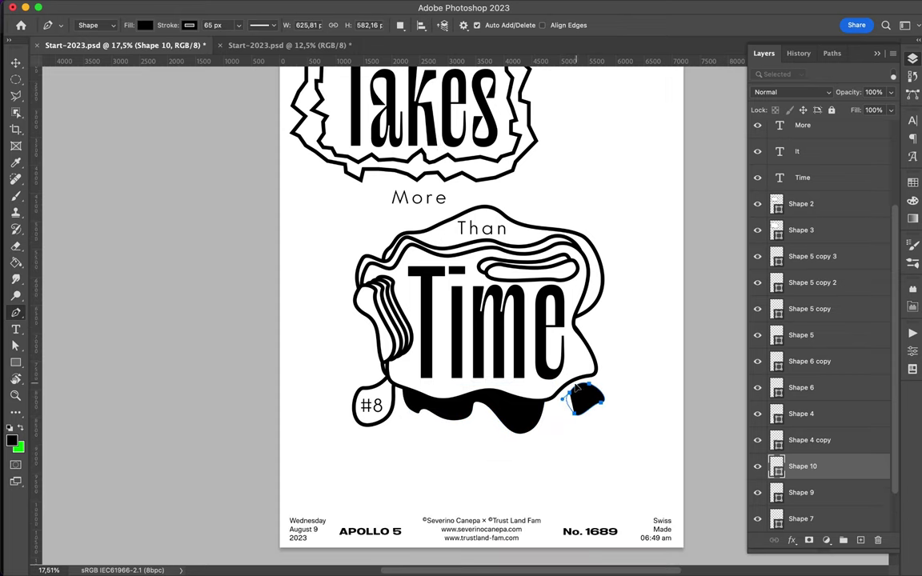
scroll(577, 386, "down", 2)
- Move the Than, Time and #8 group right and down, and nudge More up-left
key("v")
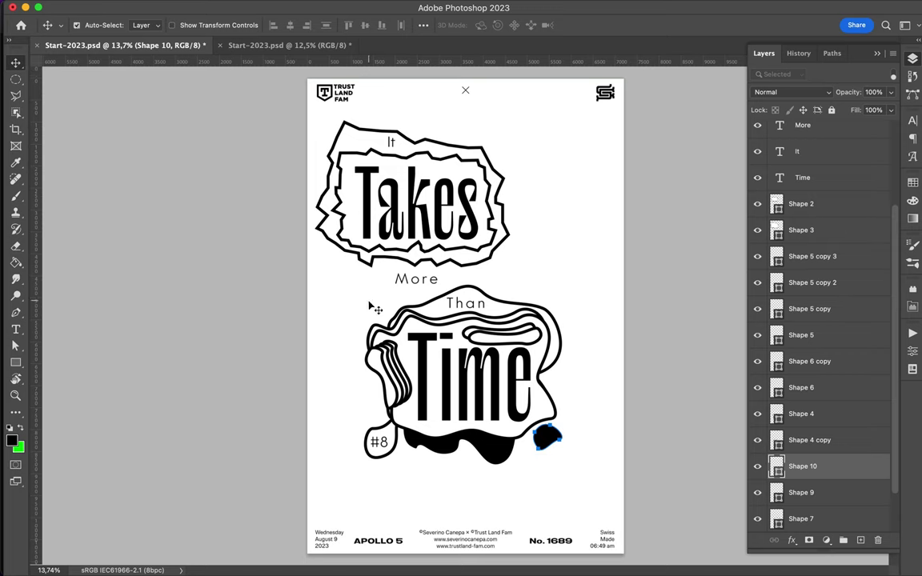
left_click_drag(372, 303, 586, 465)
left_click_drag(504, 367, 534, 376)
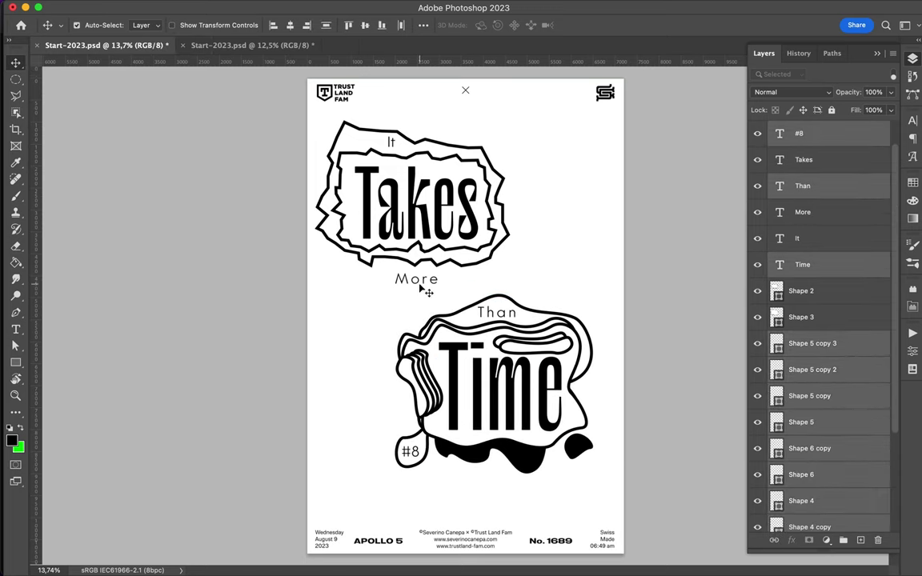
left_click_drag(416, 279, 414, 276)
left_click(352, 258)
- Pen-draw a jagged outlined Shape 11 bubble around More
key("p")
left_click_drag(351, 256, 358, 284)
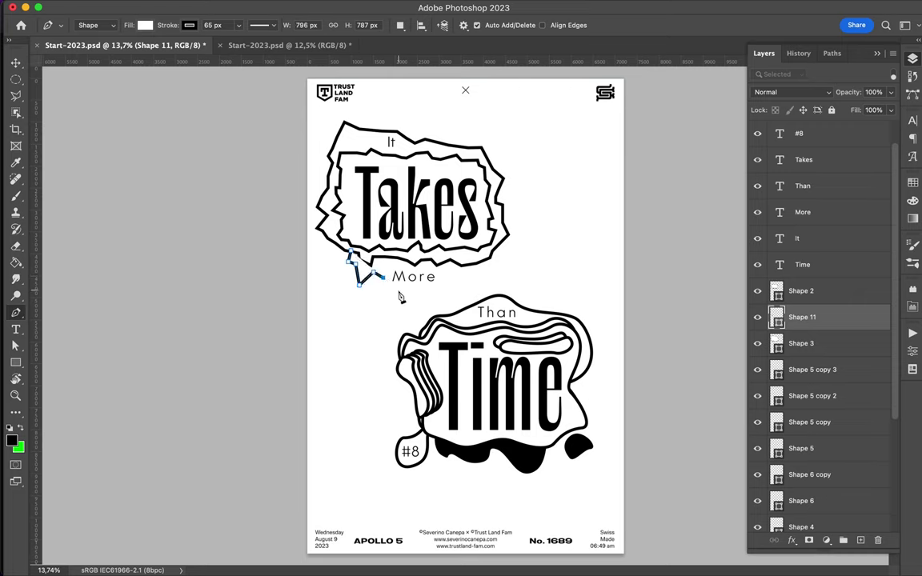
left_click(350, 258)
left_click_drag(801, 317, 801, 461)
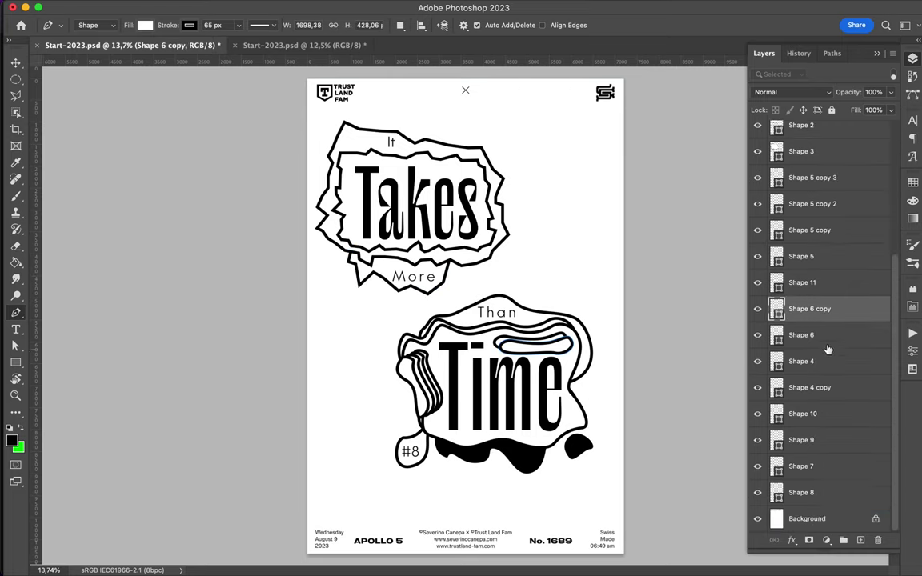
left_click_drag(809, 311, 821, 512)
key("ctrl+z")
key("ctrl+z")
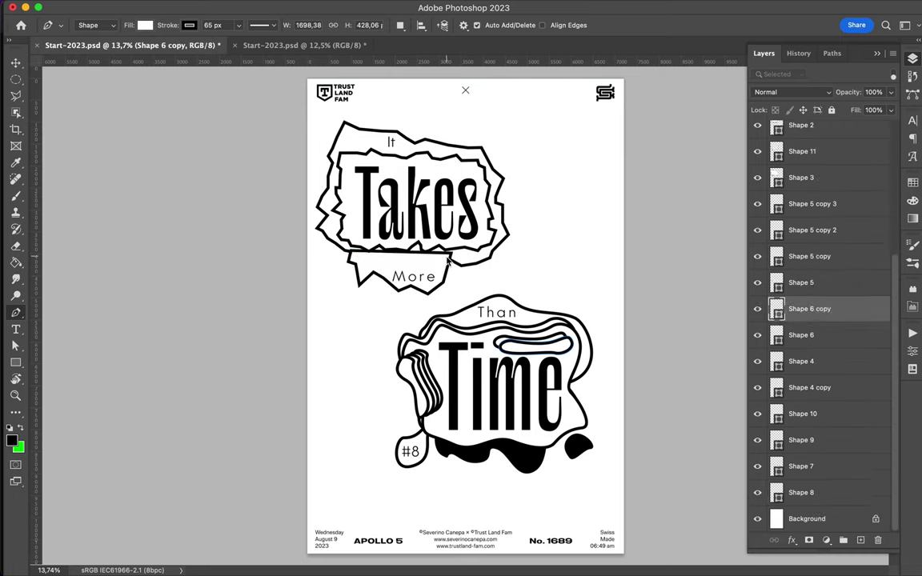
- Stack the More bubble beneath the Takes bubble and nudge the More text into it
key("v")
left_click(451, 268, "super")
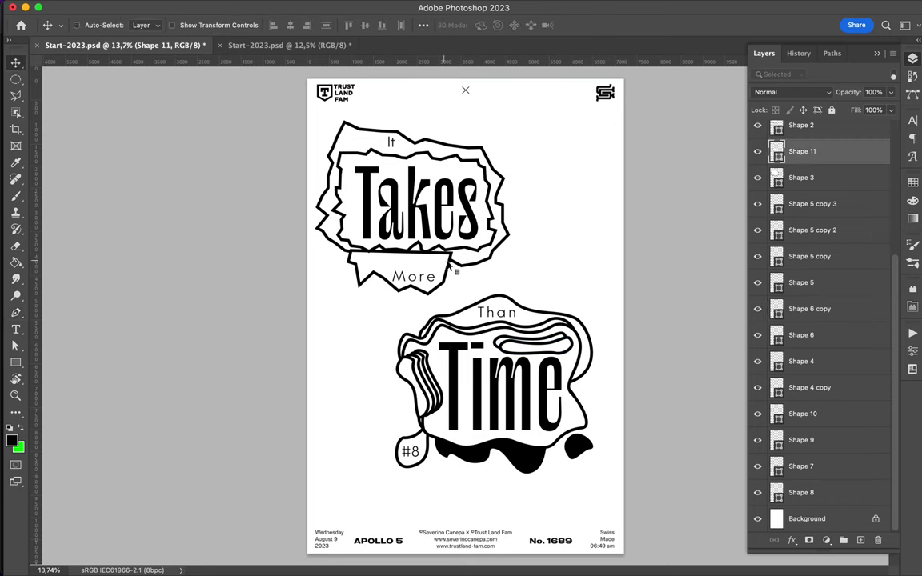
left_click_drag(802, 151, 819, 471)
left_click(428, 282, "super")
left_click_drag(428, 282, 430, 278)
- Pen-draw a large angular background shape behind the word Takes
key("p")
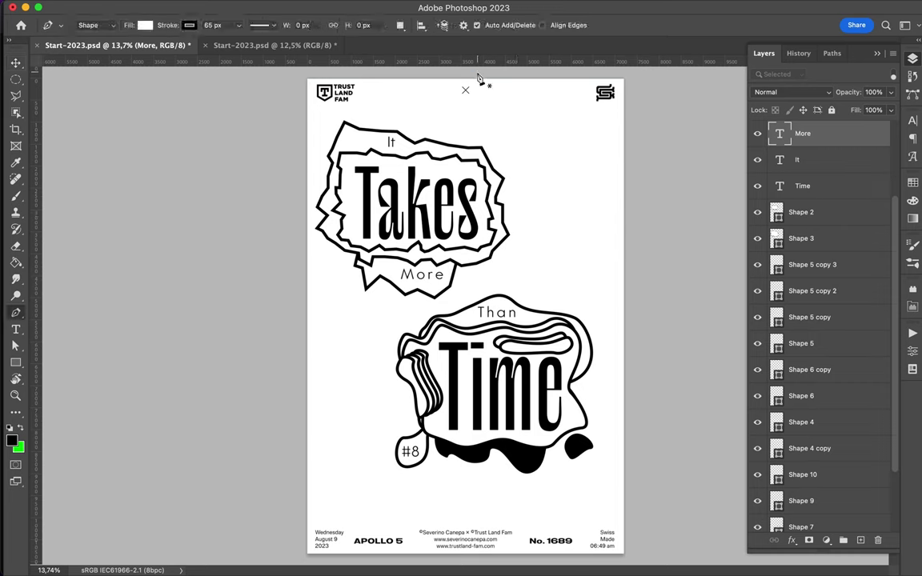
left_click(477, 74)
left_click(469, 114)
left_click(522, 148)
left_click(542, 218)
left_click(560, 247)
left_click(379, 289)
left_click(323, 270)
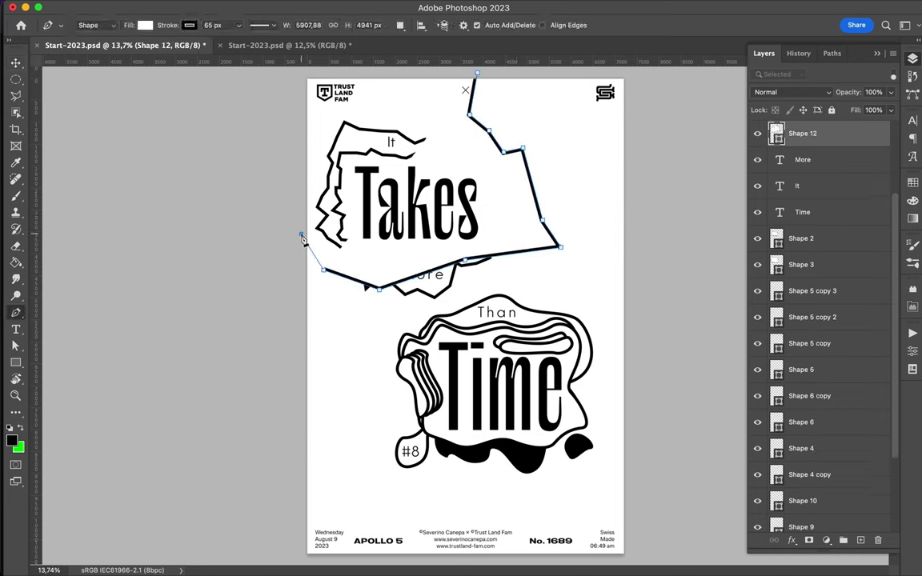
left_click(301, 235)
left_click(295, 72)
left_click(476, 73)
- Remove the grey shape's stroke and move its layer just above Background
left_click(145, 25)
left_click(189, 25)
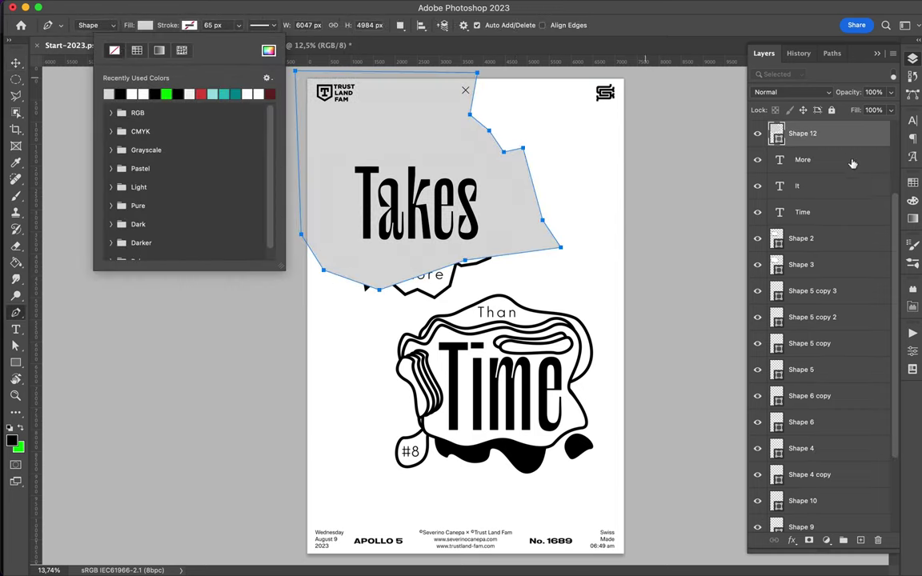
left_click(109, 50)
left_click_drag(803, 133, 816, 505)
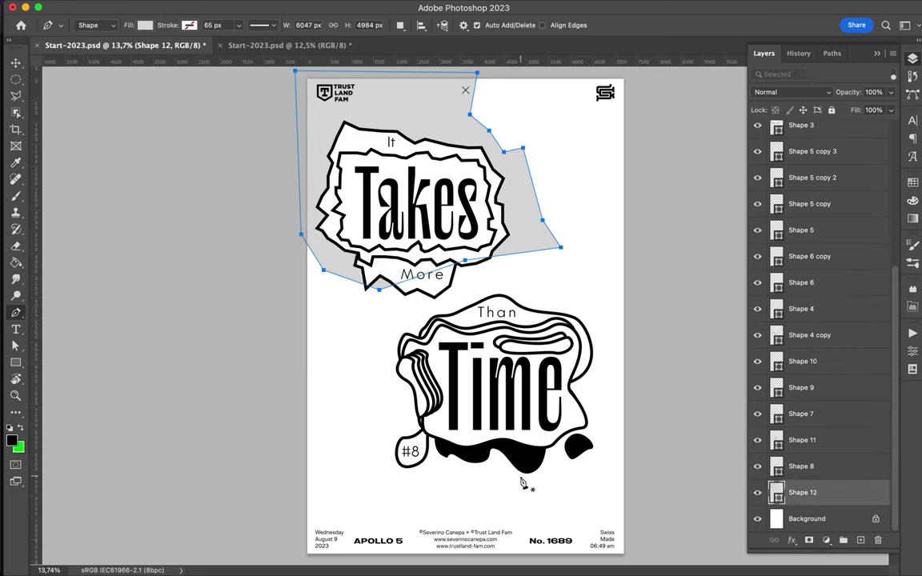
- Pen-draw a curvy grey blob sweeping around Time, then check both shapes with Direct Selection
left_click(465, 553)
left_click_drag(462, 471, 433, 453)
left_click_drag(392, 407, 397, 364)
mouse_move(488, 289)
left_mouse_down()
mouse_move(521, 266)
mouse_move(602, 268)
left_mouse_up()
left_click_drag(631, 343, 670, 345)
left_click_drag(641, 417, 641, 464)
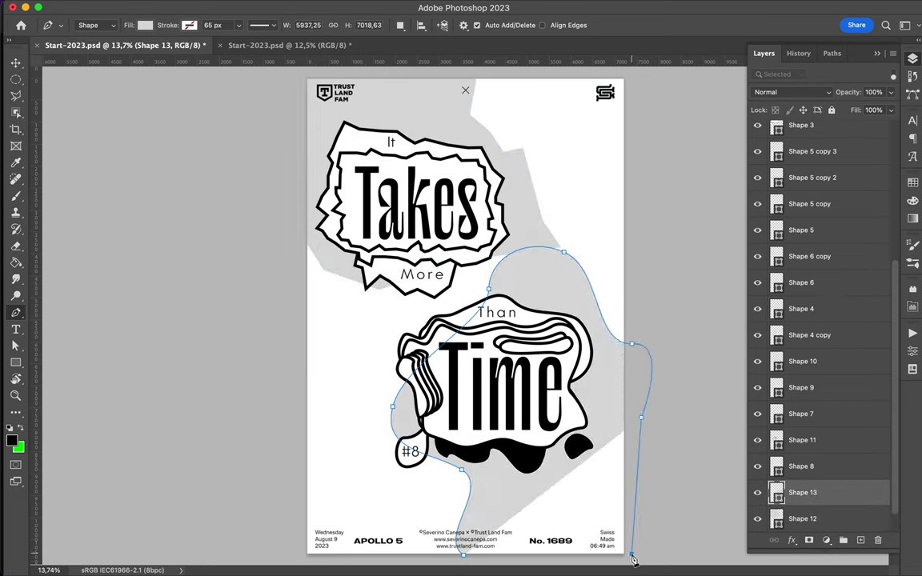
left_click(632, 554)
key("a")
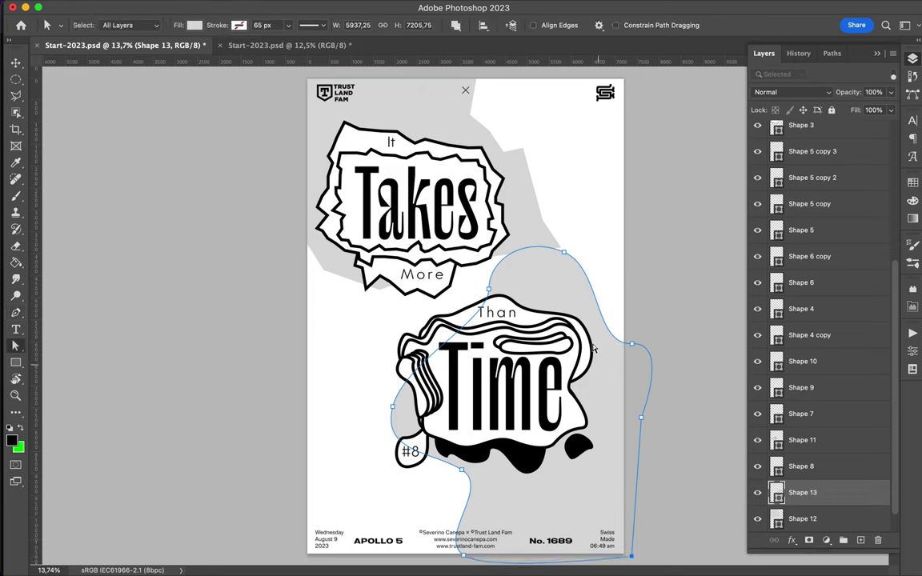
left_click(544, 209)
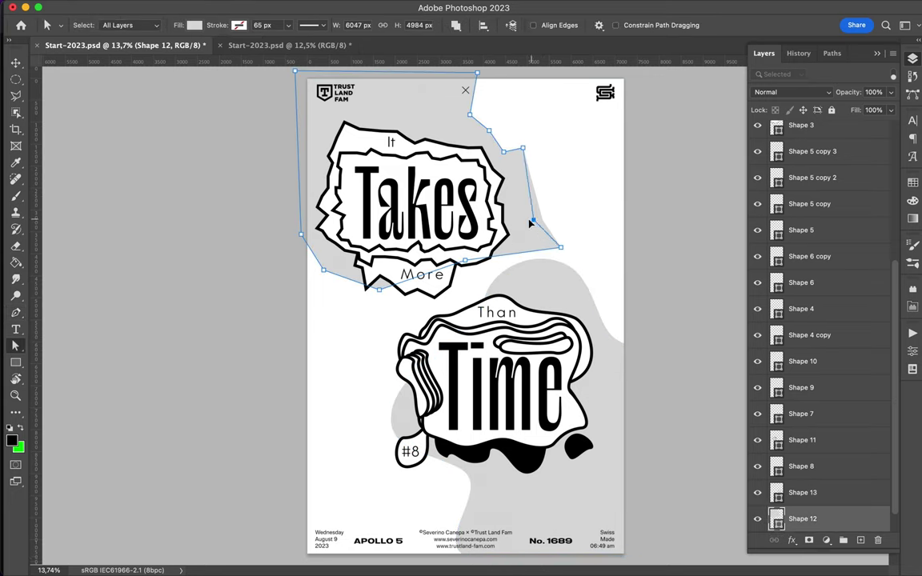
left_click(628, 257)
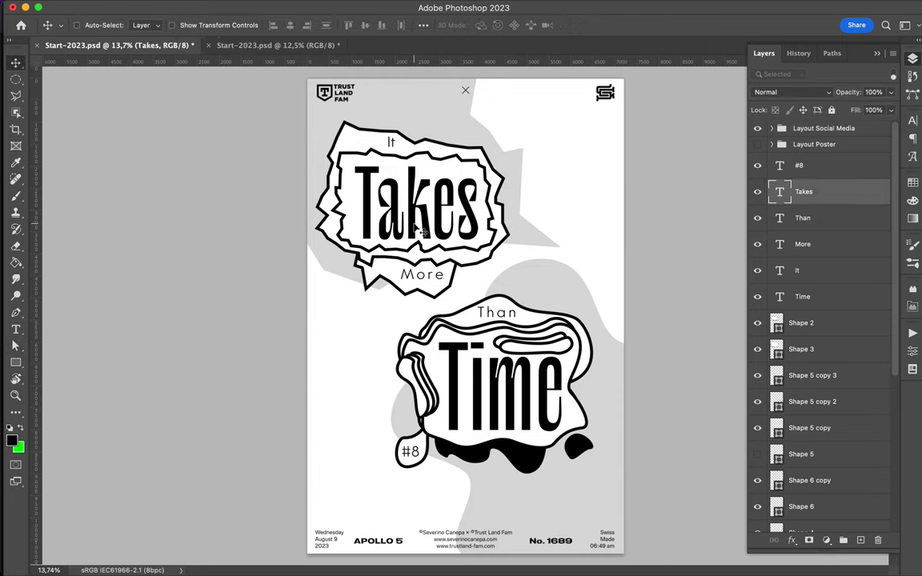
- Duplicate the Takes text, retype the copy as a green W, and tilt it about -15°
left_click_drag(411, 207, 376, 343)
type("W")
key("Escape")
key("x")
key("alt+BackSpace")
key("ctrl+t")
mouse_move(376, 277)
left_mouse_down()
mouse_move(354, 265)
mouse_move(346, 282)
left_mouse_up()
key("Return")
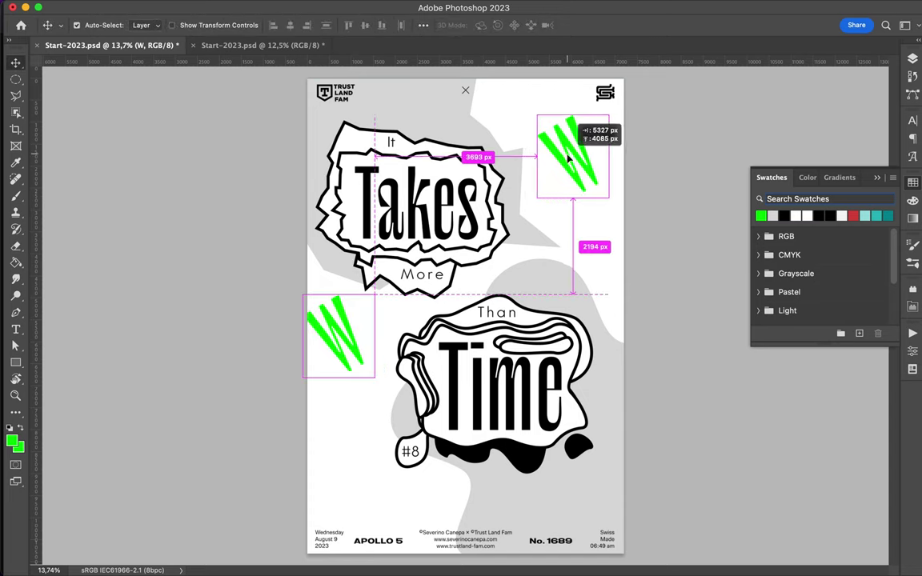
- Copy the W to the upper right, retype it as X, and rotate about 45°
left_click_drag(336, 332, 573, 152)
double_click(566, 152)
type("XX")
key("Escape")
key("ctrl+t")
mouse_move(612, 100)
left_mouse_down()
mouse_move(645, 87)
mouse_move(633, 106)
left_mouse_up()
key("Return")
- Place a copy of the X below it and retype it as P
mouse_move(580, 140)
left_mouse_down()
mouse_move(583, 206)
mouse_move(529, 196)
mouse_move(505, 260)
left_mouse_up()
double_click(582, 207)
type("P")
key("Escape")
key("ctrl+t")
key("Return")
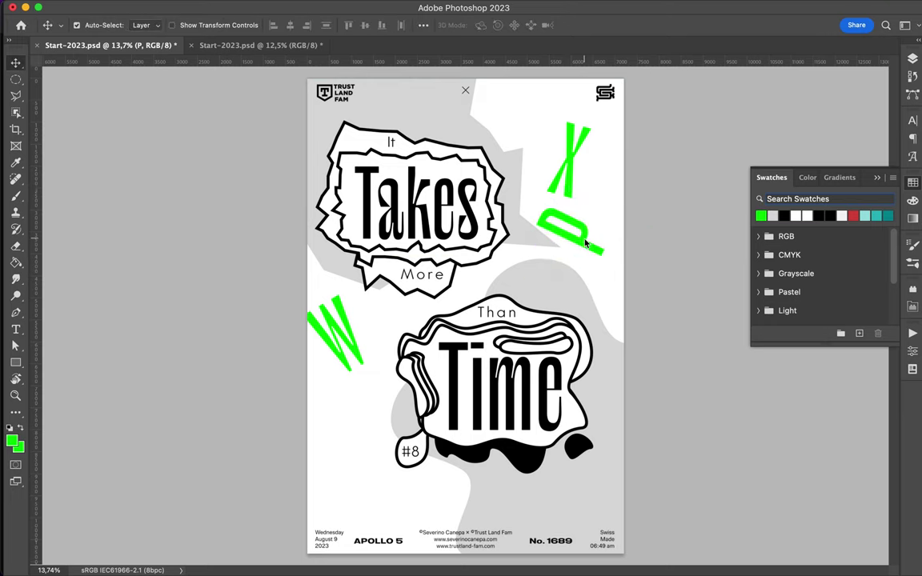
- Copy the P to the lower left, retype it as Q, and rotate it upright
left_click_drag(570, 228, 393, 492, "alt")
double_click(393, 492)
type("Q")
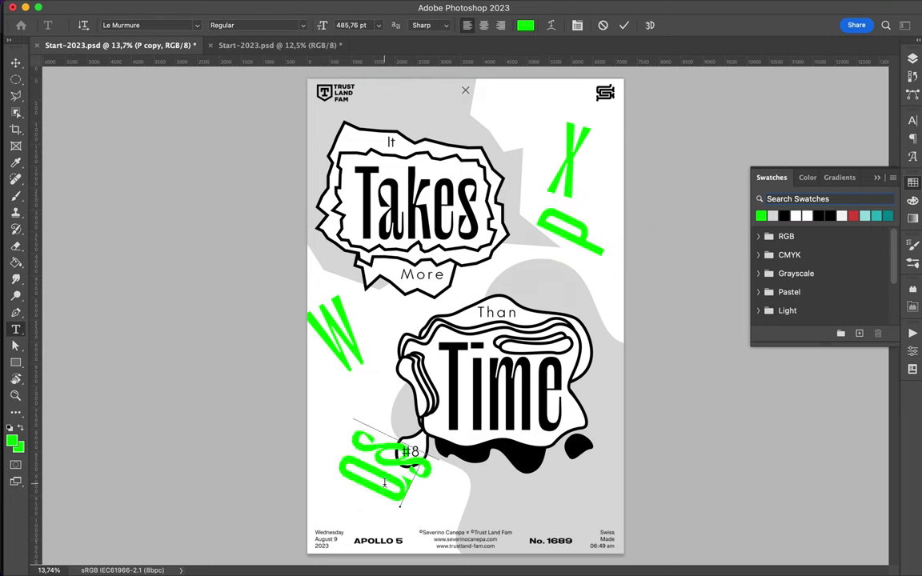
key("Escape")
key("ctrl+t")
left_click_drag(393, 496, 355, 380)
key("Return")
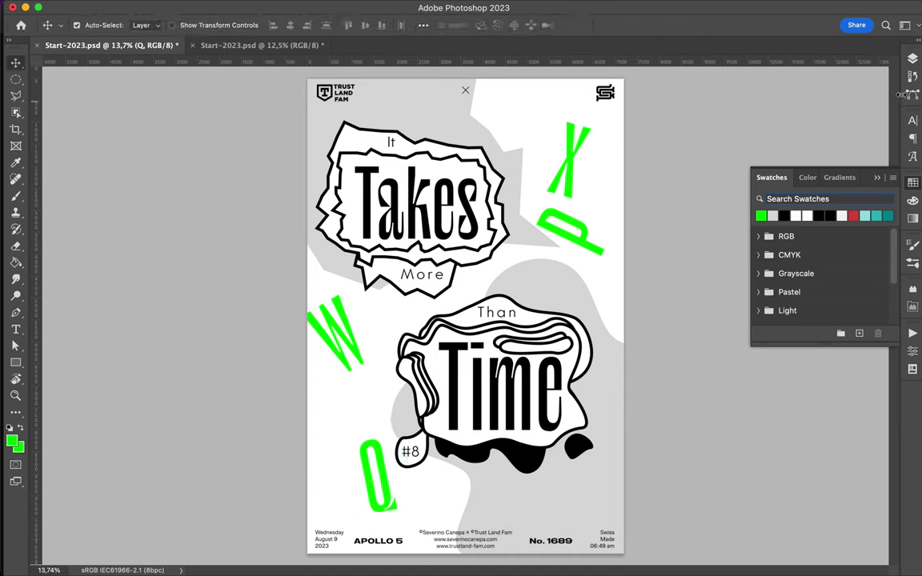
- Move the W, X, P and Q text layers just above Background
key("F7")
left_click(817, 269, "shift")
left_click_drag(819, 231, 820, 506)
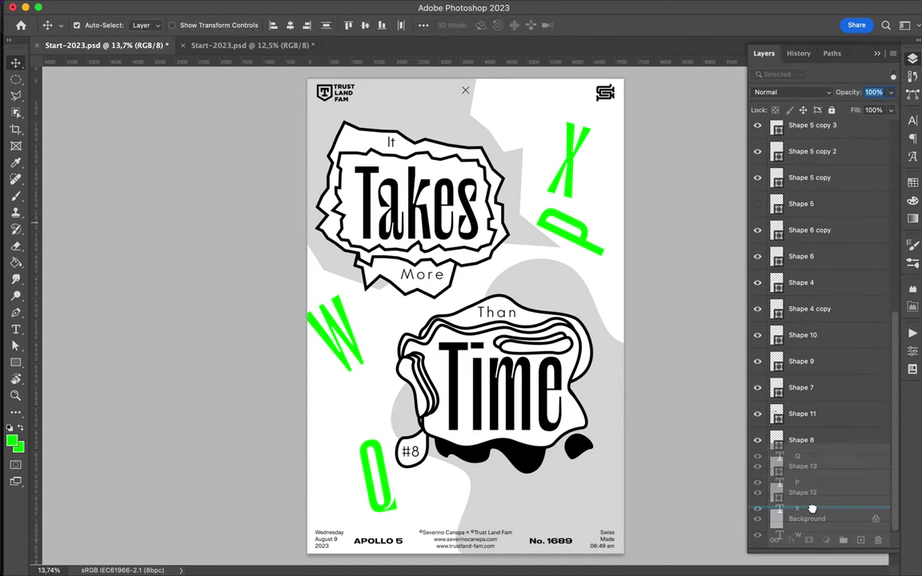
left_click_drag(398, 511, 602, 320)
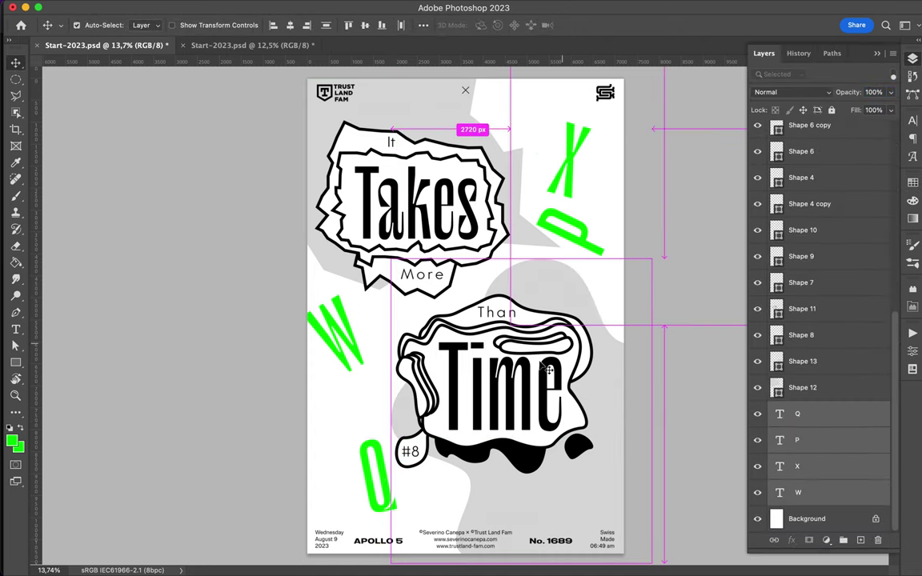
- Undo the accidental moves, then add letter copies retyped as M and T
key("ctrl+z")
left_click_drag(383, 475, 380, 335)
double_click(382, 364)
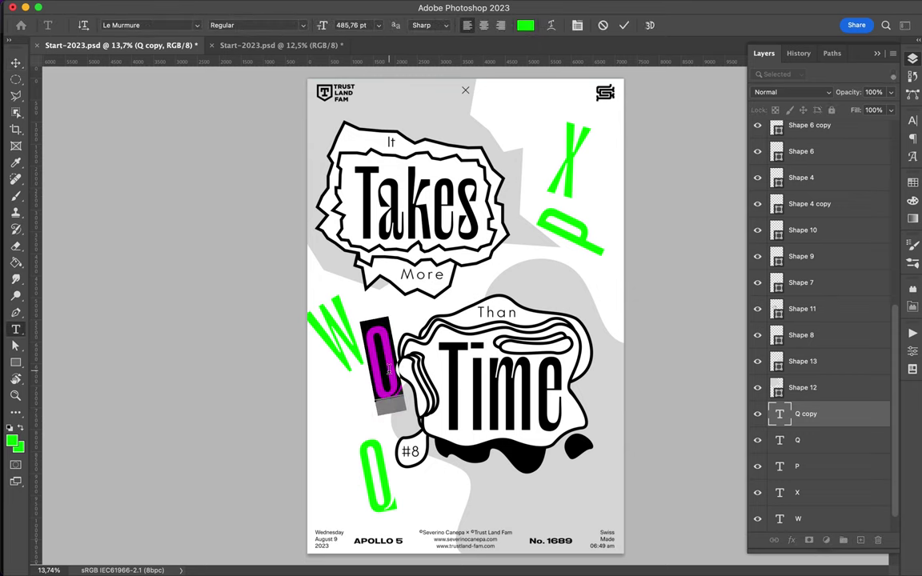
type("M")
left_click_drag(388, 368, 456, 306)
type("T")
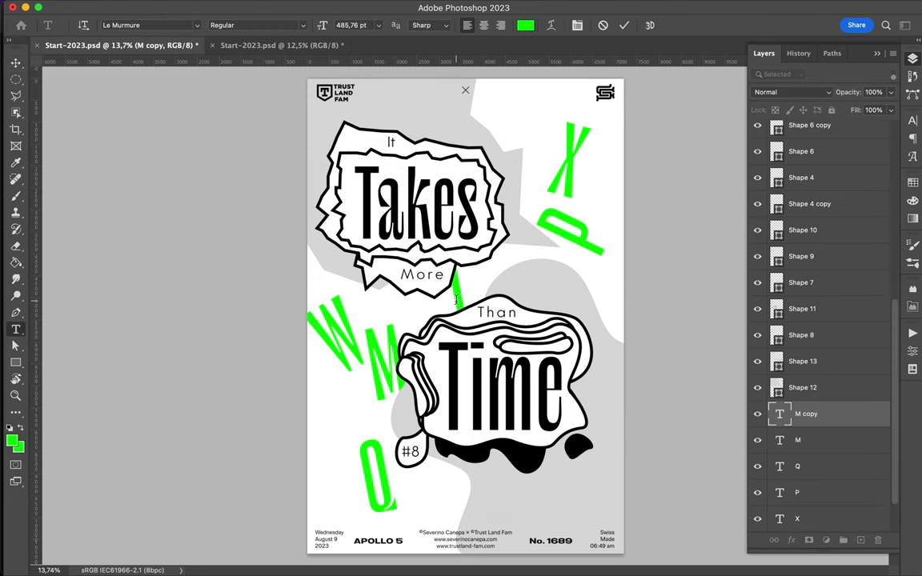
key("Escape")
- Move the T beside More and add a rotated R near the top edge
key("v")
mouse_move(460, 308)
left_mouse_down()
mouse_move(479, 316)
mouse_move(554, 73)
mouse_move(500, 98)
mouse_move(444, 484)
left_mouse_up()
double_click(543, 132)
type("R")
key("Escape")
key("ctrl+t")
key("Return")
- Add an S at the bottom and a G moved up and left
double_click(433, 490)
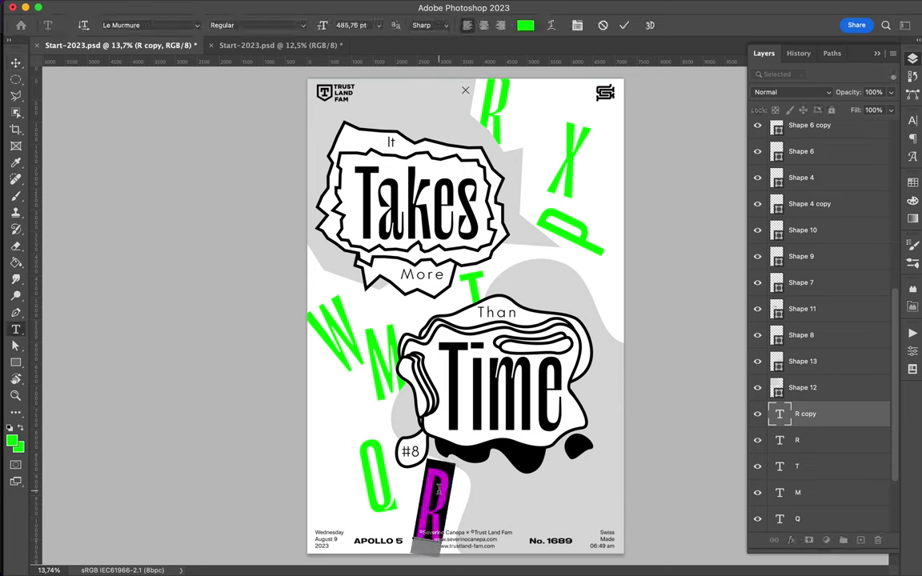
type("S")
key("Escape")
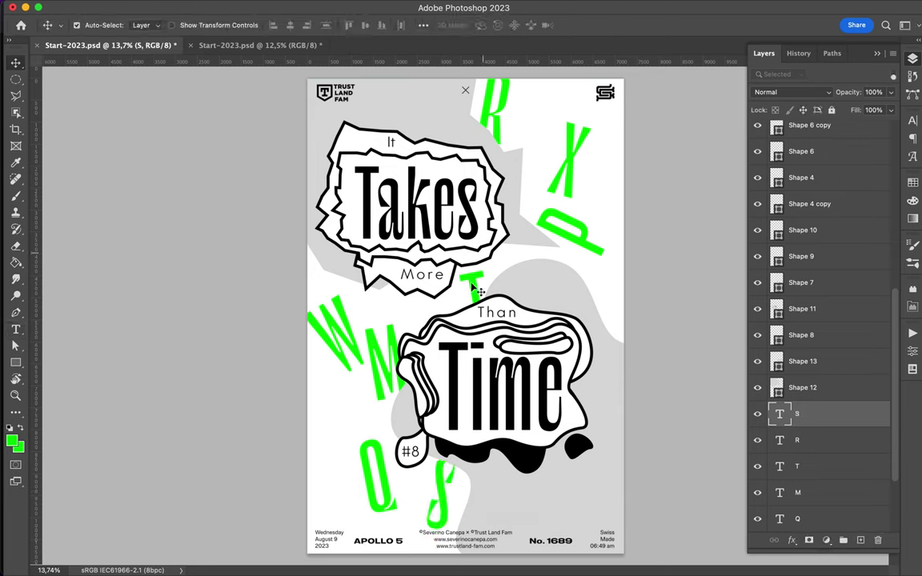
left_click_drag(381, 455, 345, 419, "alt")
double_click(340, 432)
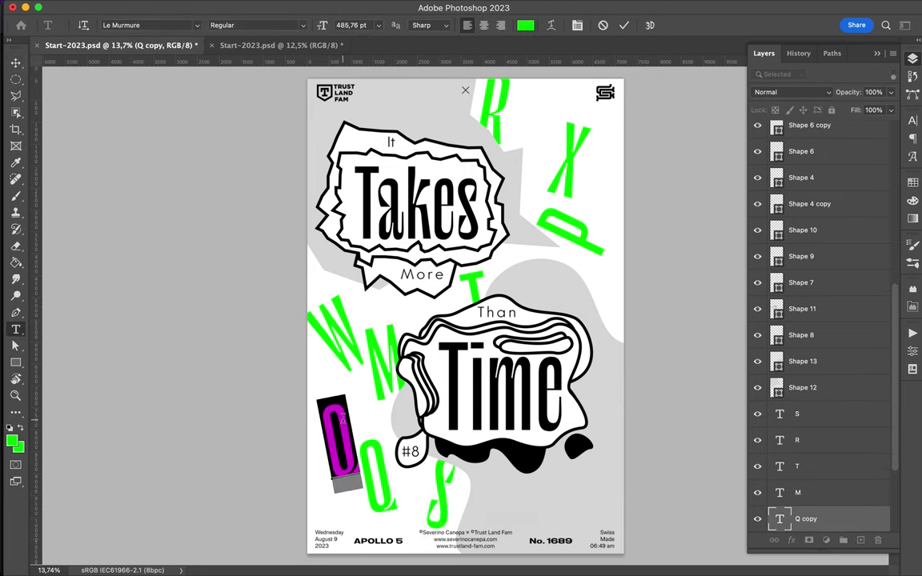
type("G")
key("Escape")
key("ctrl+t")
key("Return")
mouse_move(346, 438)
left_mouse_down()
mouse_move(328, 426)
mouse_move(336, 486)
left_mouse_up()
- Retype a copy as K rotated about -53°, and copy it to the right edge
double_click(338, 490)
type("K")
key("Escape")
key("ctrl+t")
left_click_drag(305, 425, 282, 463)
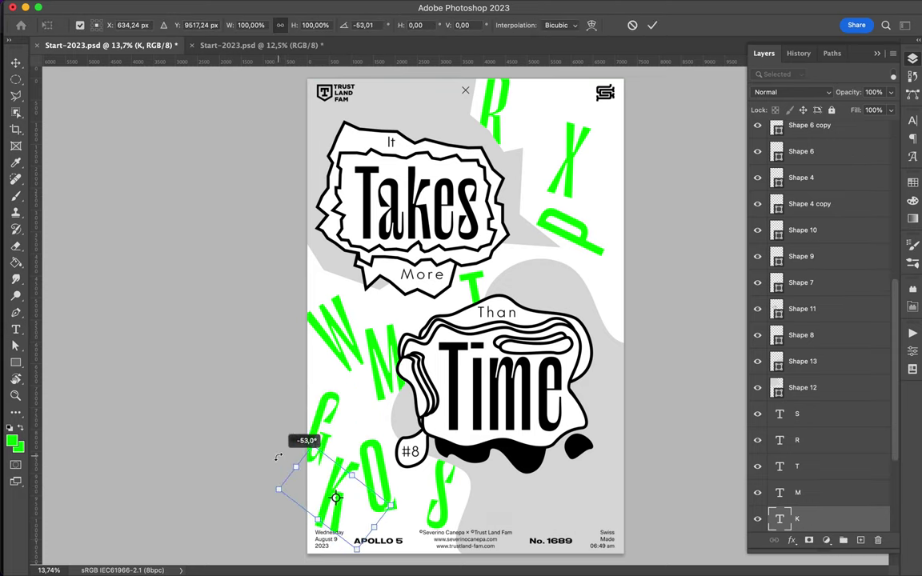
key("Return")
left_click_drag(321, 479, 617, 279, "alt")
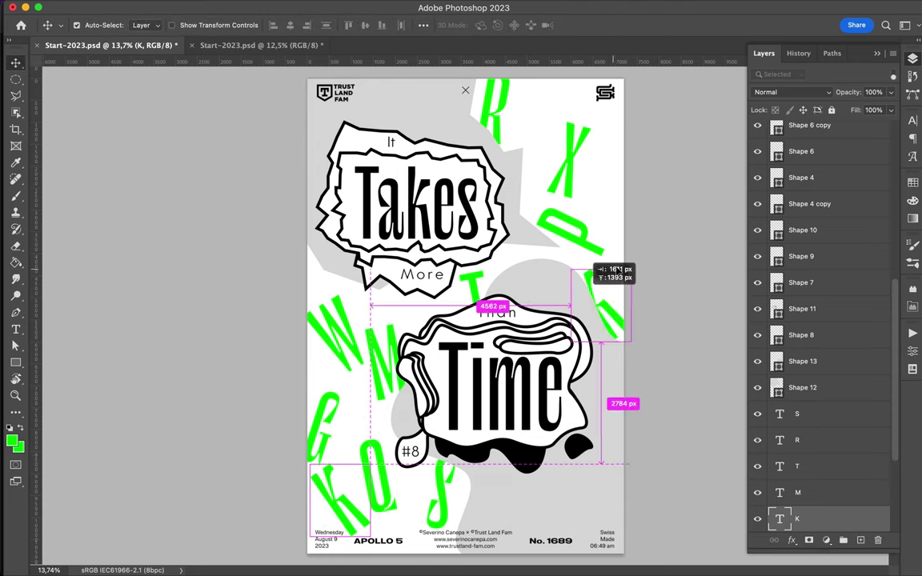
- Retype the right-edge copy as B and nudge it into place
double_click(616, 278)
type("B")
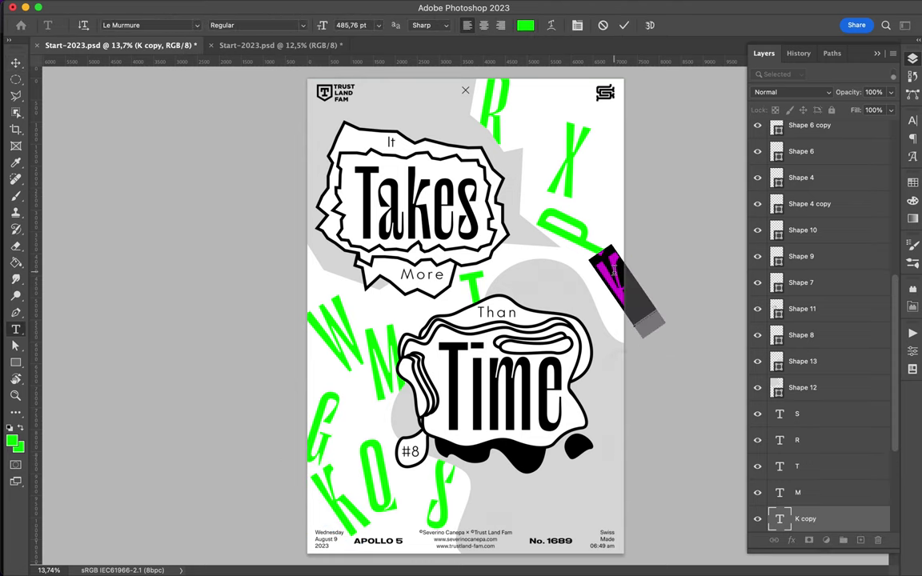
key("Escape")
key("v")
mouse_move(596, 260)
left_mouse_down()
mouse_move(599, 282)
mouse_move(600, 206)
left_mouse_up()
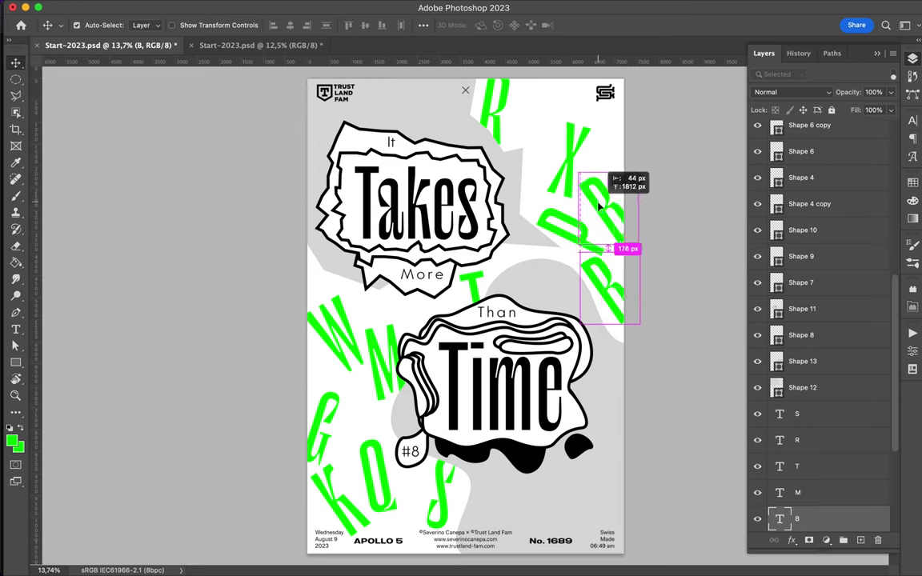
- Copy the B, retype it as O, and rotate it about 30°
key("t")
double_click(597, 202)
type("o")
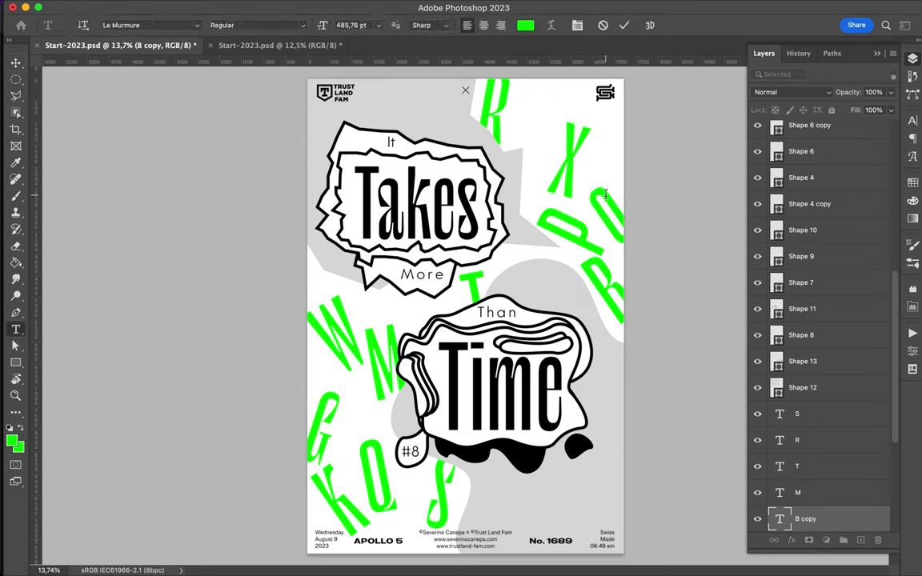
key("Escape")
key("ctrl+t")
left_click_drag(633, 156, 600, 139)
key("Return")
- Add an H near the R and a J at the top right
key("v")
mouse_move(609, 210)
left_mouse_down("alt")
mouse_move(538, 135)
mouse_move(606, 157)
left_mouse_up("alt")
key("t")
double_click(538, 132)
type("h")
key("Escape")
key("v")
type("J")
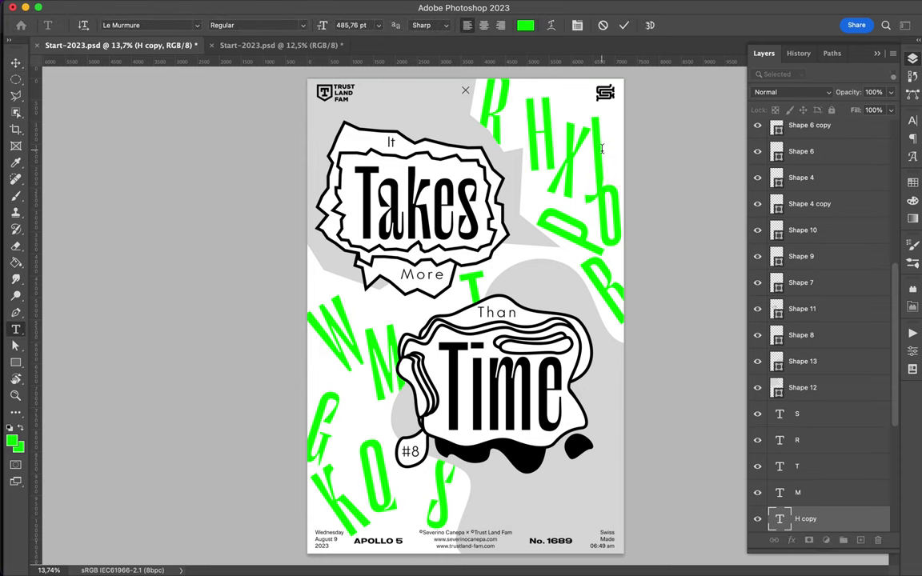
mouse_move(599, 156)
left_mouse_down()
mouse_move(612, 142)
mouse_move(578, 82)
left_mouse_up()
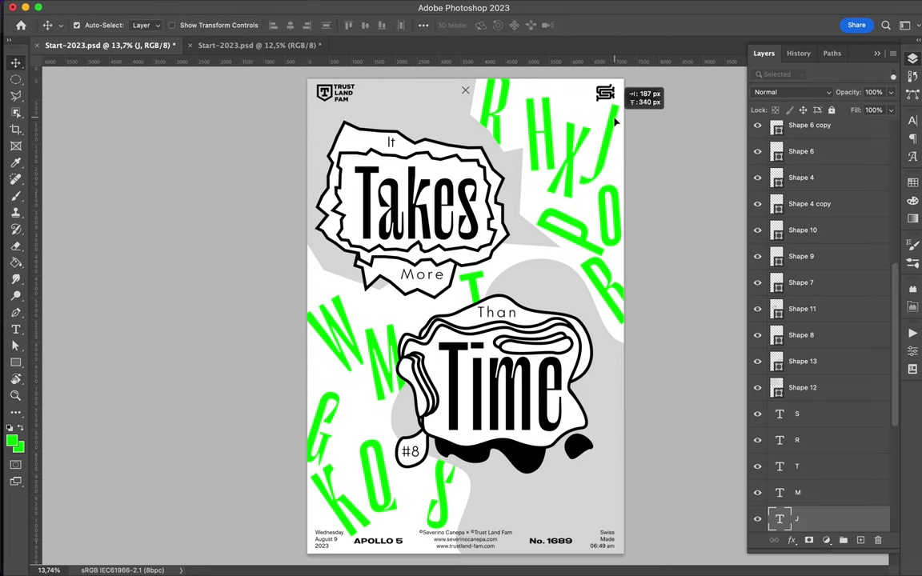
- Retype the J copy as V and rotate it
double_click(577, 80)
type("V")
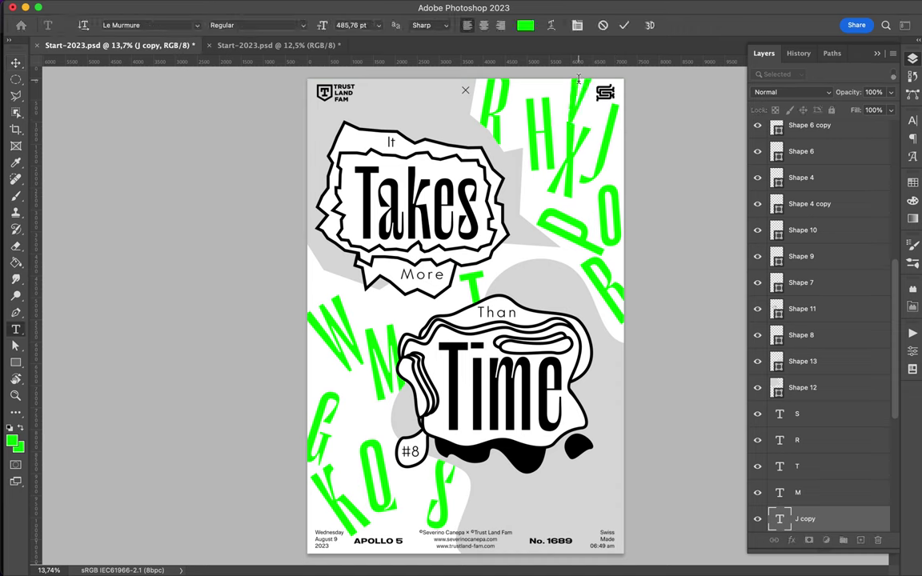
key("ctrl+t")
mouse_move(585, 76)
left_mouse_down()
mouse_move(578, 94)
mouse_move(587, 118)
mouse_move(395, 298)
left_mouse_up()
key("Return")
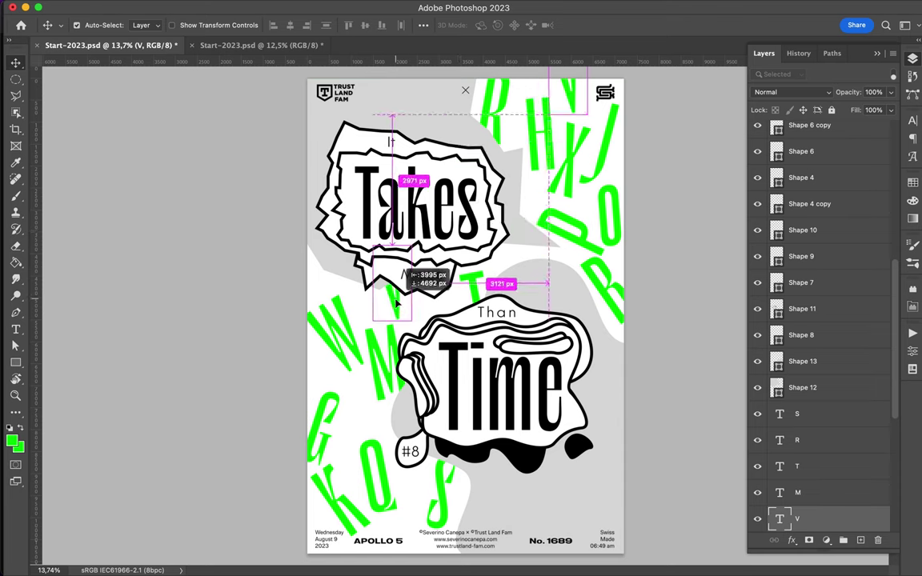
- Retype the V copy as U and save the poster with Ctrl+S
double_click(394, 298)
type("U")
key("Escape")
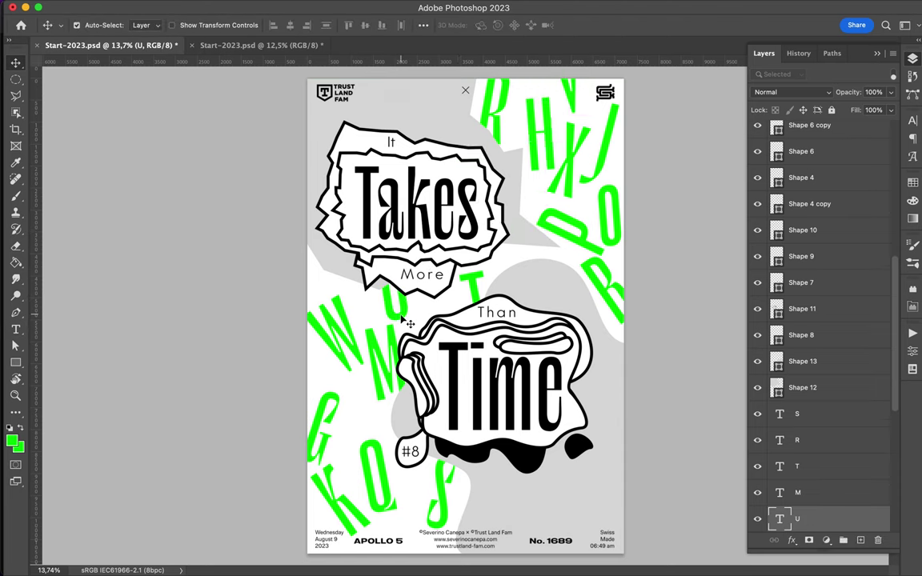
key("ctrl+s")
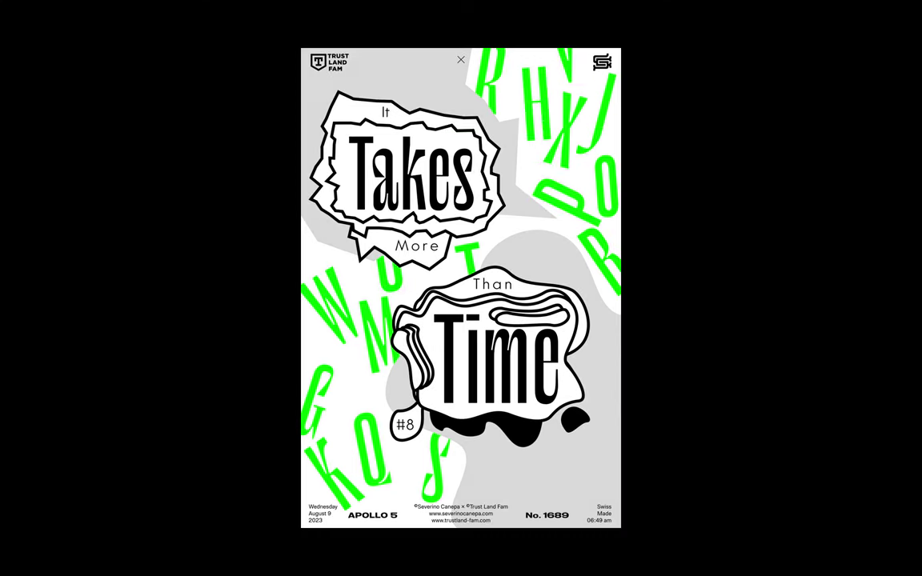